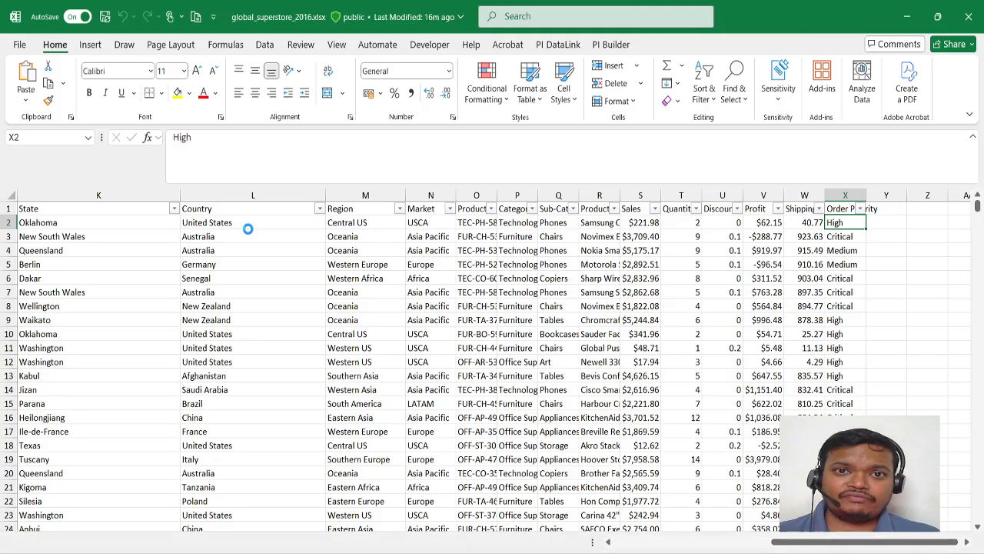
Step: Examine the order, shipping and customer columns of the Orders sheet, from Row ID through Customer Name
{"action": "scroll", "coordinate": [230, 251], "scroll_direction": "left", "scroll_amount": 5}
{"action": "scroll", "coordinate": [266, 247], "scroll_direction": "left", "scroll_amount": 6}
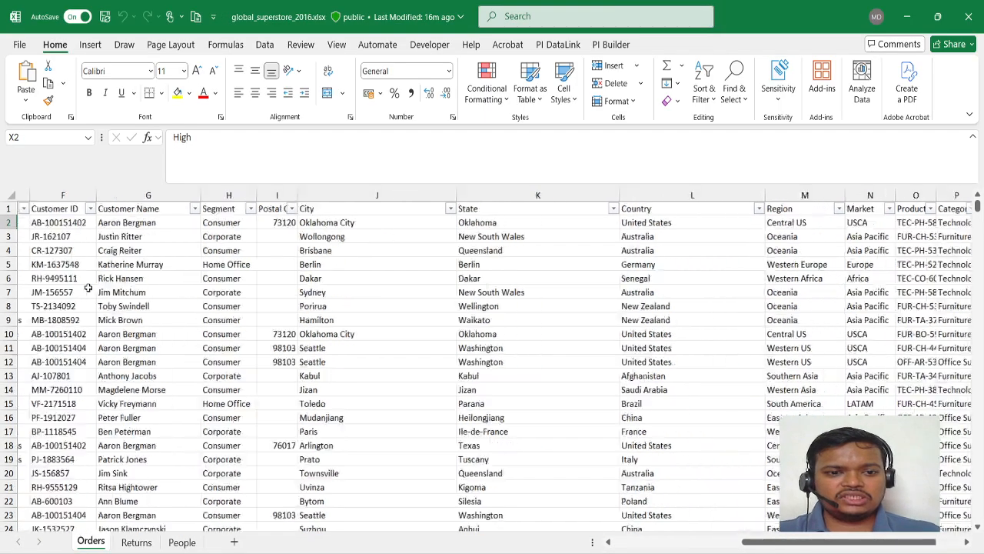
{"action": "left_click", "coordinate": [58, 280]}
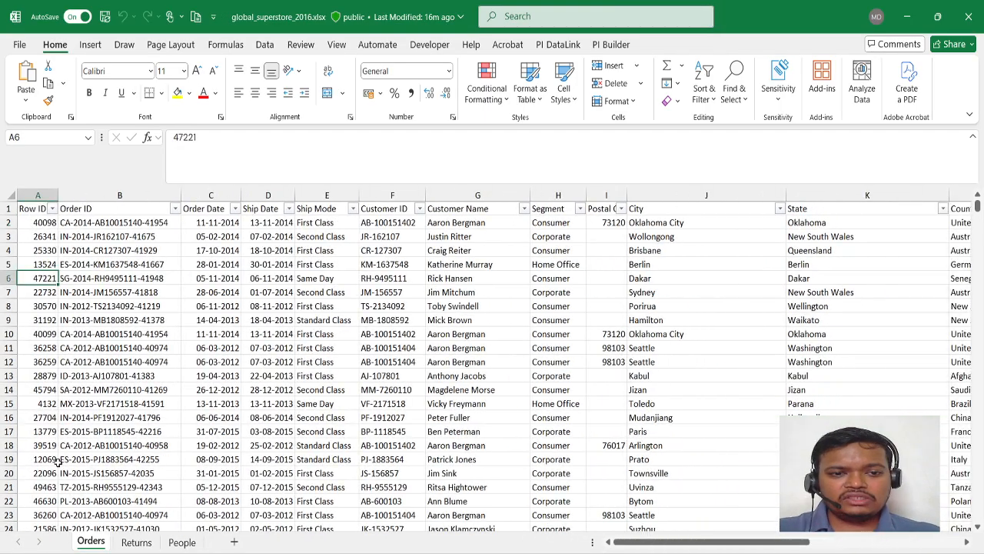
{"action": "left_click", "coordinate": [42, 224]}
{"action": "key", "text": "Up"}
{"action": "key", "text": "Right"}
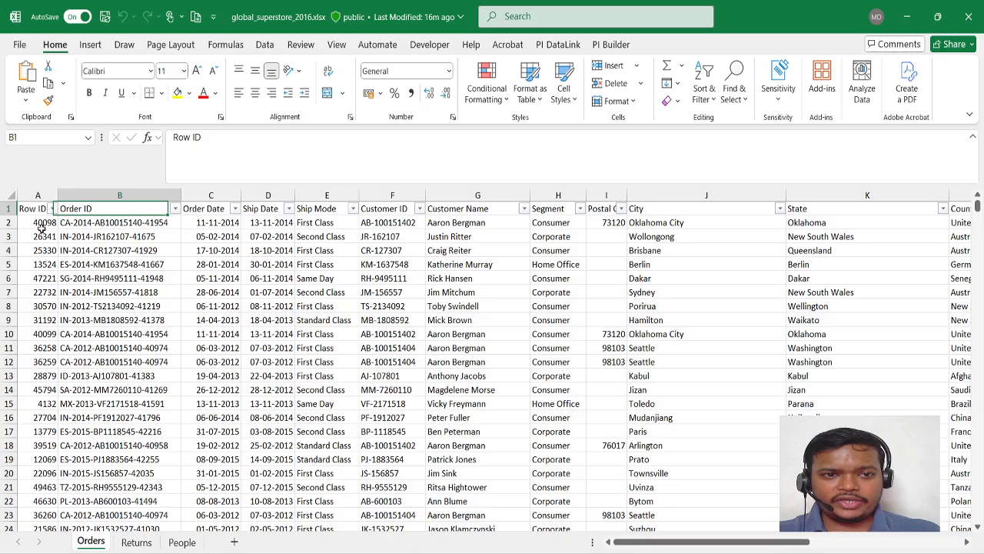
{"action": "key", "text": "ctrl+space"}
{"action": "key", "text": "Right"}
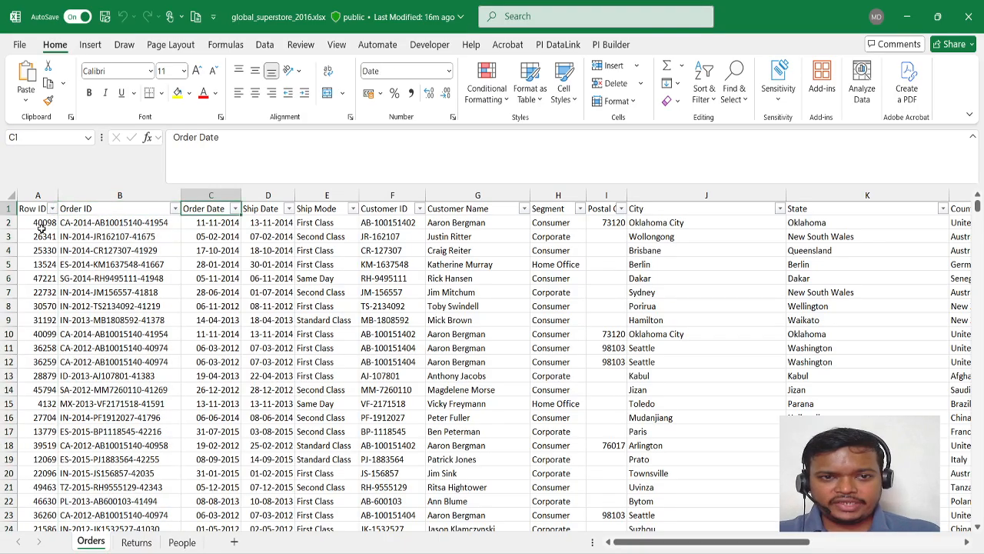
{"action": "key", "text": "Right"}
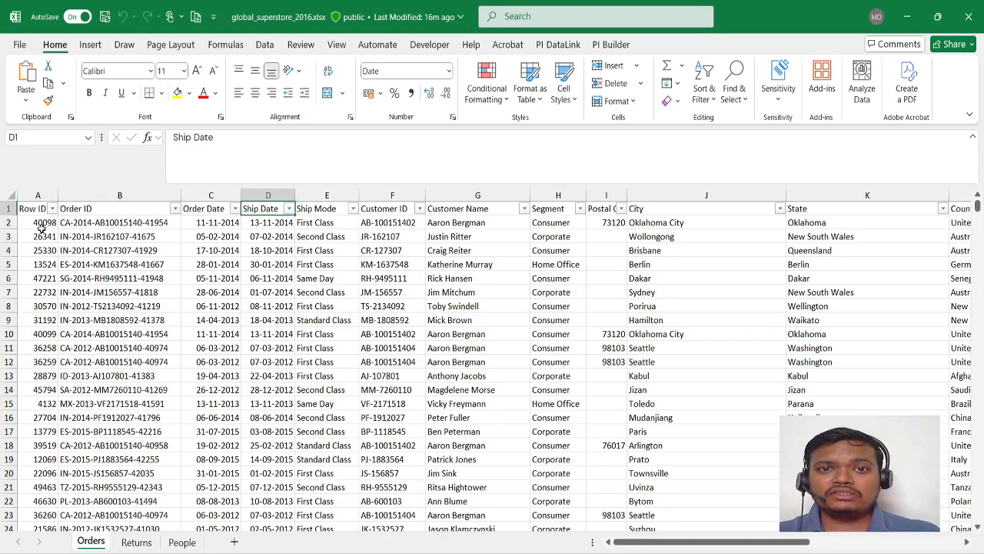
{"action": "key", "text": "Right"}
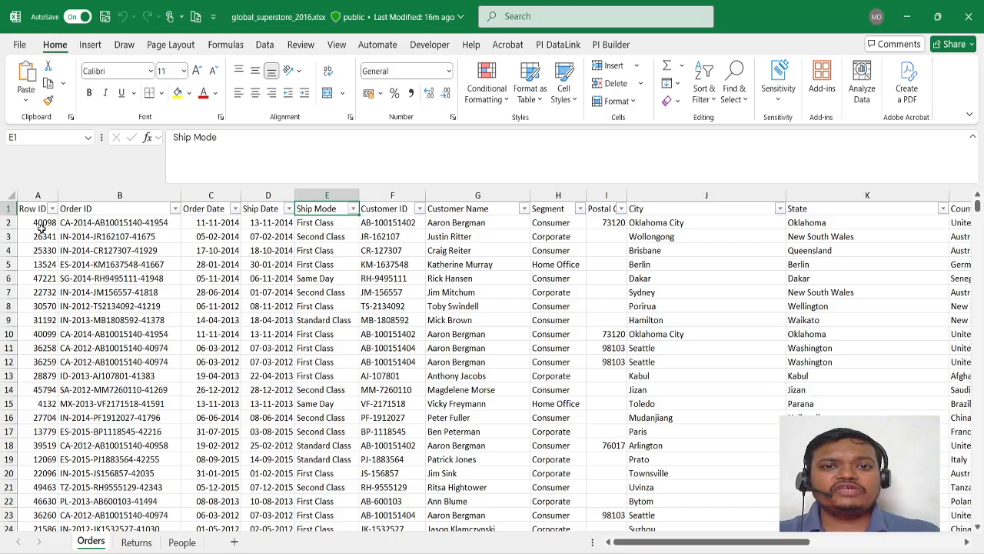
{"action": "key", "text": "Right"}
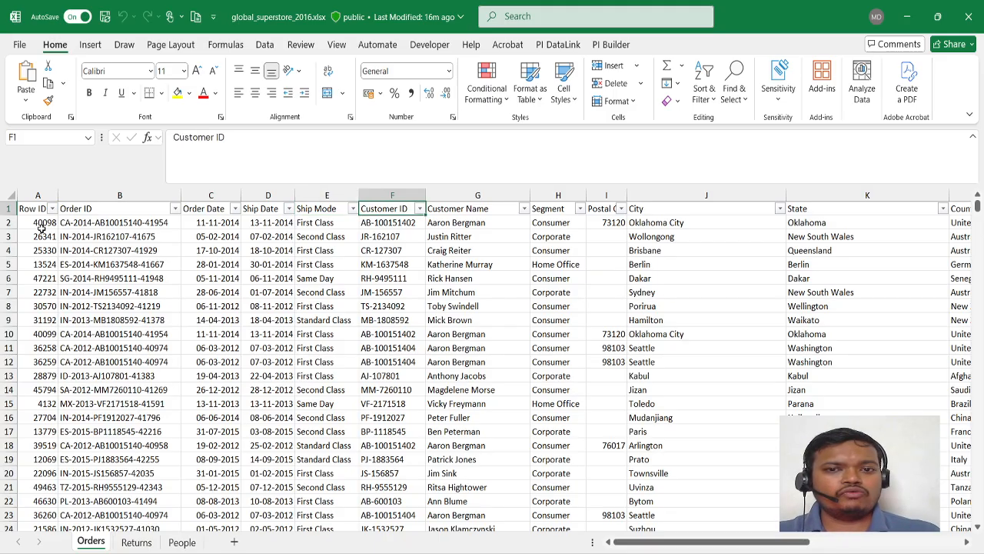
{"action": "key", "text": "Right"}
Step: Examine the Segment column and the location columns of the Orders sheet, from Postal Code through Market
{"action": "key", "text": "Right"}
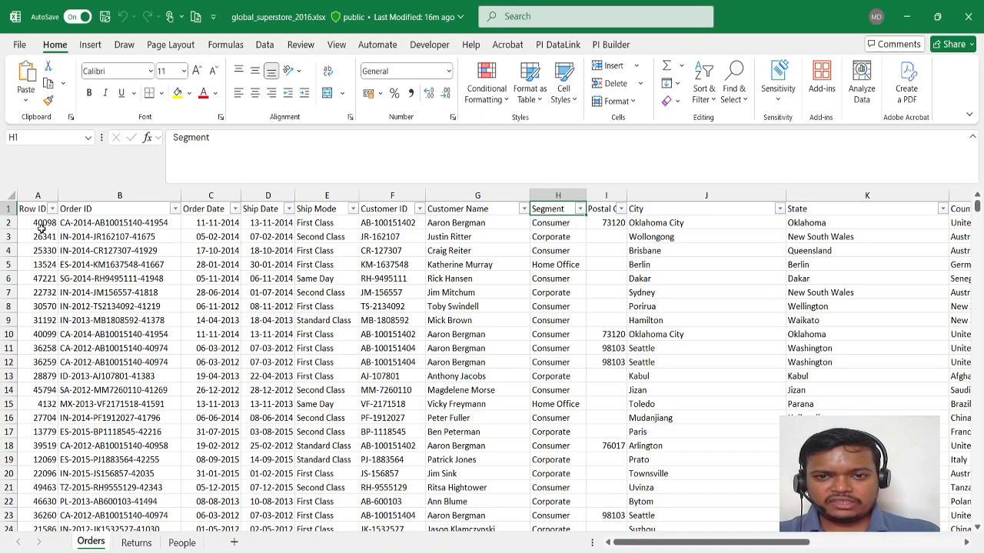
{"action": "key", "text": "Down"}
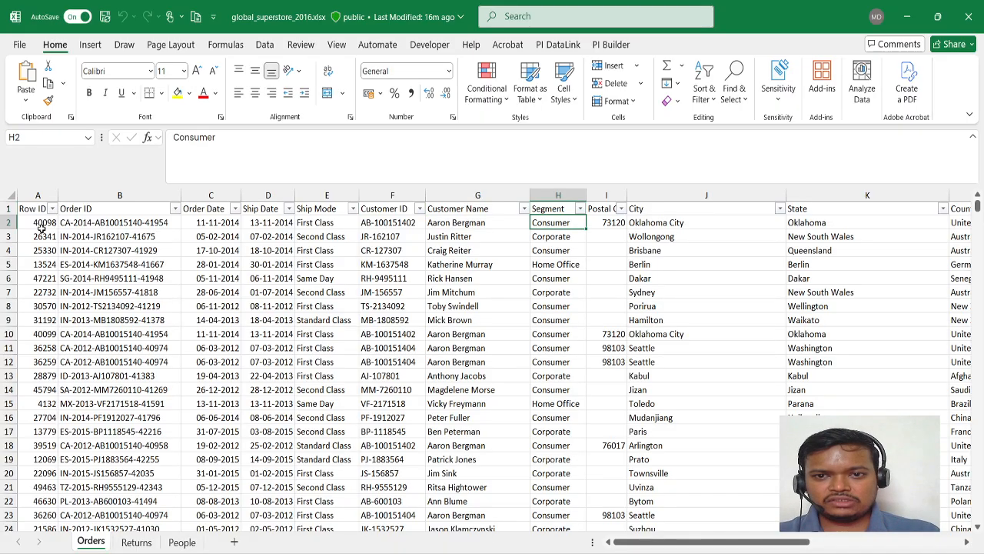
{"action": "key", "text": "Up"}
{"action": "key", "text": "Down"}
{"action": "key", "text": "Right"}
{"action": "key", "text": "Up"}
{"action": "key", "text": "Right"}
{"action": "key", "text": "Right"}
{"action": "key", "text": "Right"}
{"action": "key", "text": "Right"}
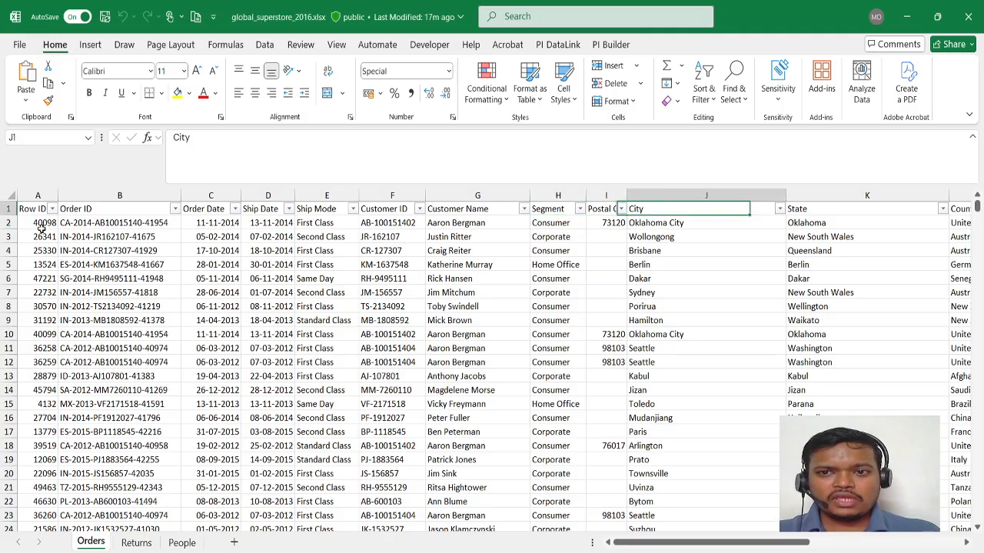
{"action": "key", "text": "Left"}
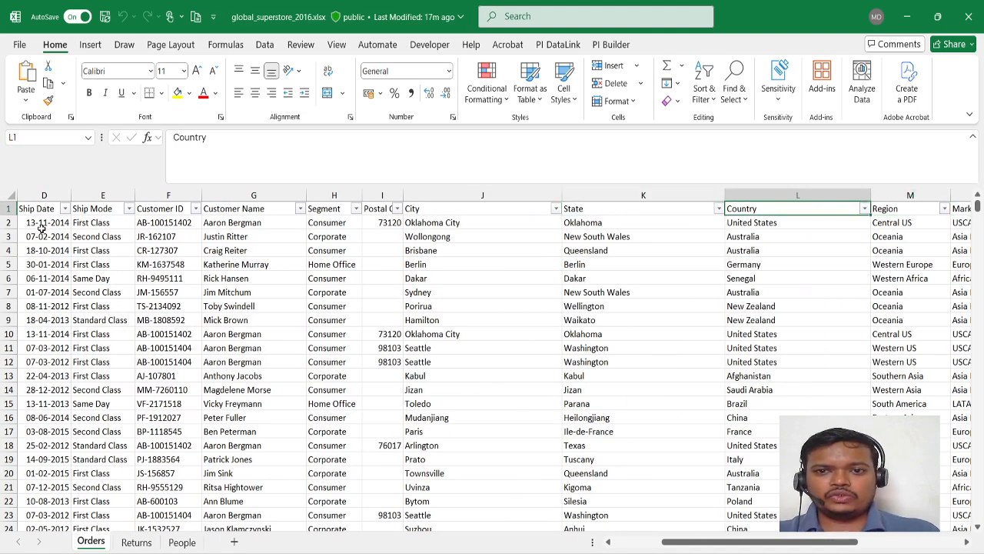
{"action": "key", "text": "Right"}
{"action": "key", "text": "Right"}
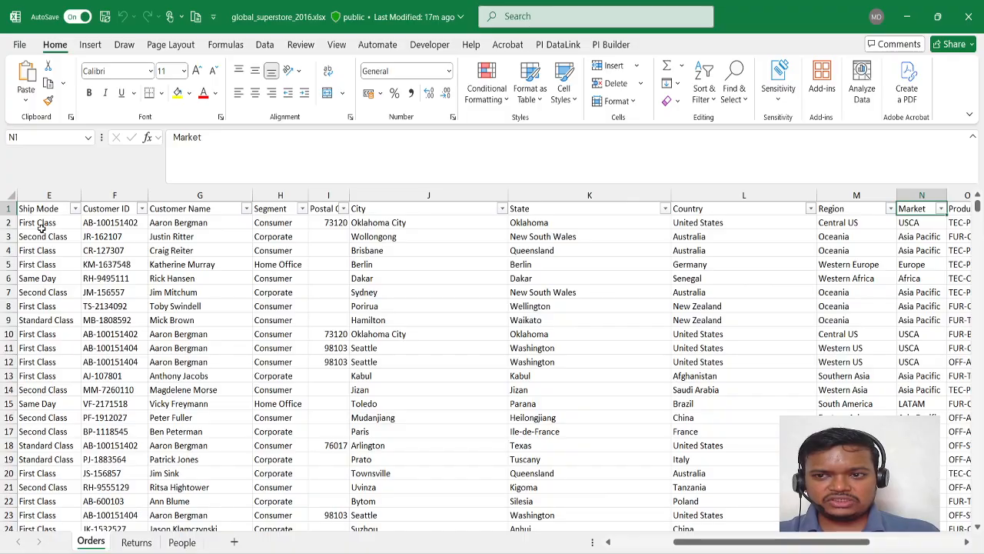
{"action": "key", "text": "Right"}
{"action": "key", "text": "Left"}
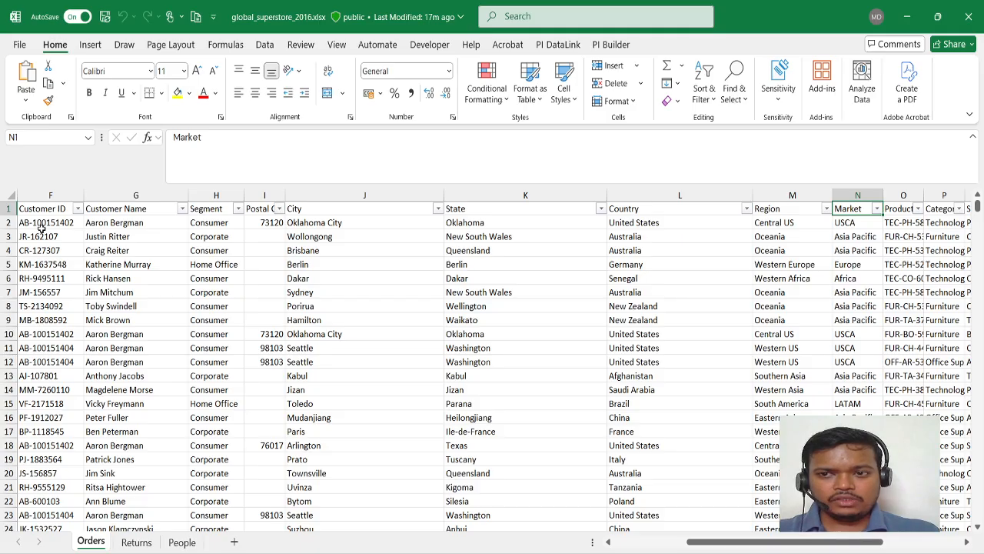
Step: Examine the product columns of the Orders sheet, including Category, Sub-Category and the product name, with their first-row values
{"action": "key", "text": "Right"}
{"action": "key", "text": "Right"}
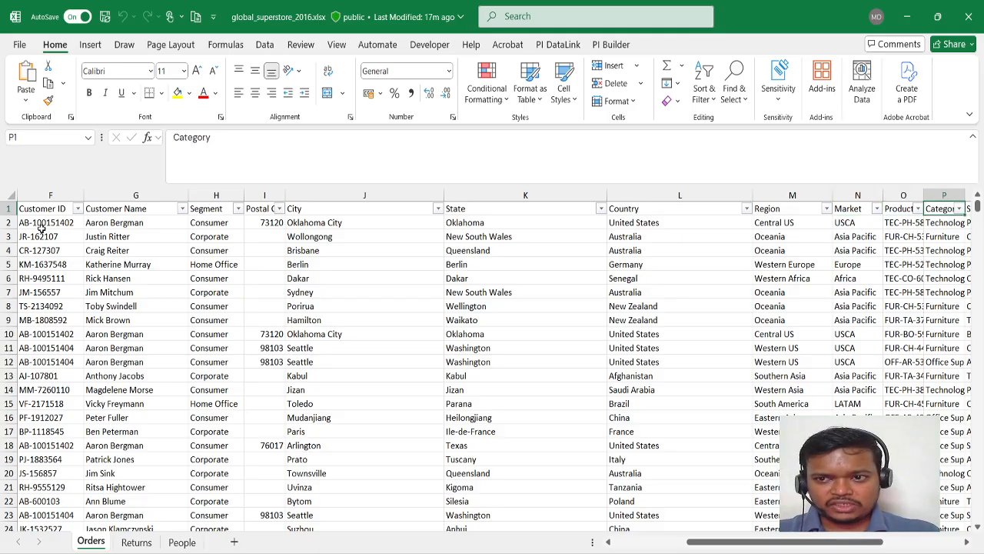
{"action": "key", "text": "Left"}
{"action": "key", "text": "Down"}
{"action": "key", "text": "Up"}
{"action": "key", "text": "Down"}
{"action": "key", "text": "Right"}
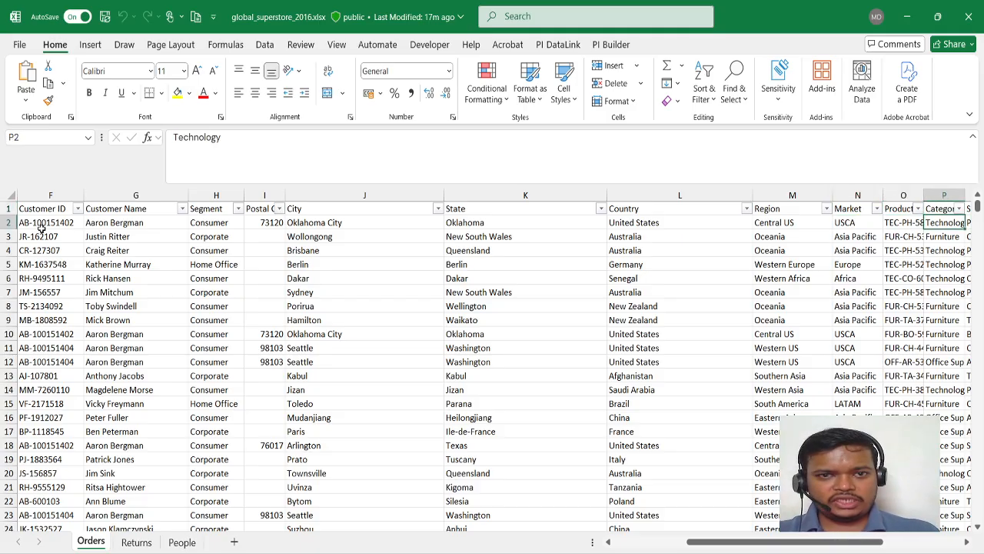
{"action": "key", "text": "Right"}
{"action": "key", "text": "Left"}
{"action": "key", "text": "Right"}
{"action": "key", "text": "Right"}
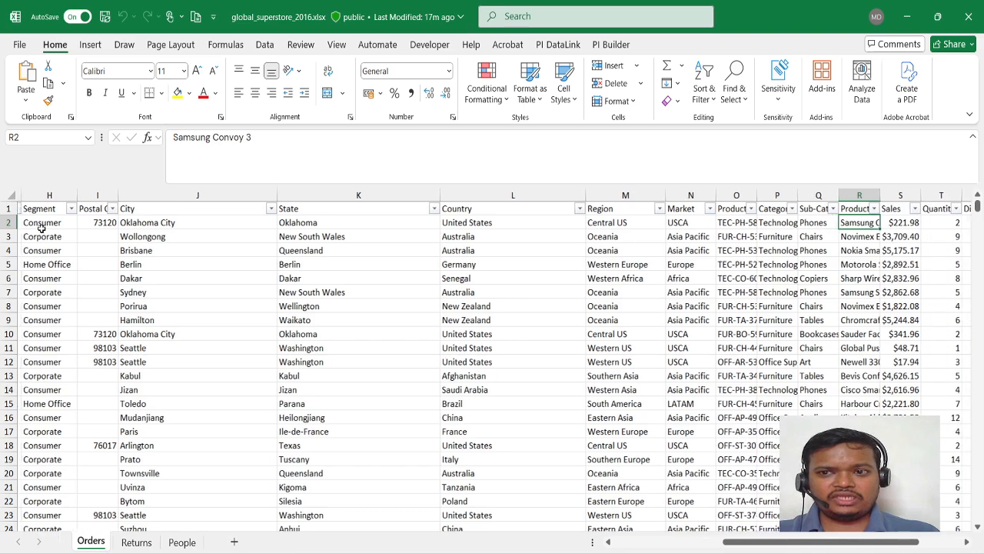
{"action": "key", "text": "Left"}
{"action": "key", "text": "Up"}
{"action": "key", "text": "Down"}
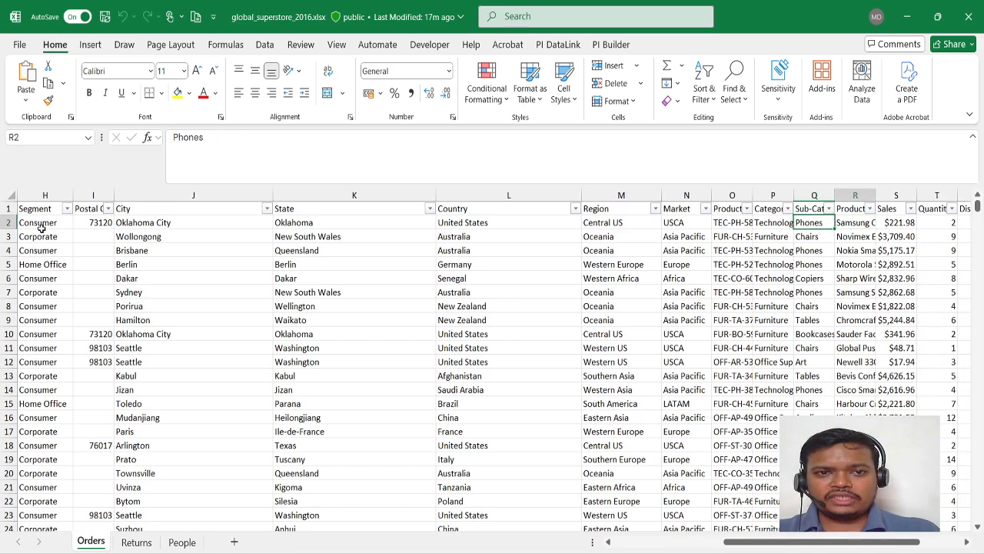
{"action": "key", "text": "Right"}
Step: Examine the Sales, Quantity, Discount, Profit, Shipping Cost and Order Priority columns of the Orders sheet
{"action": "key", "text": "Right"}
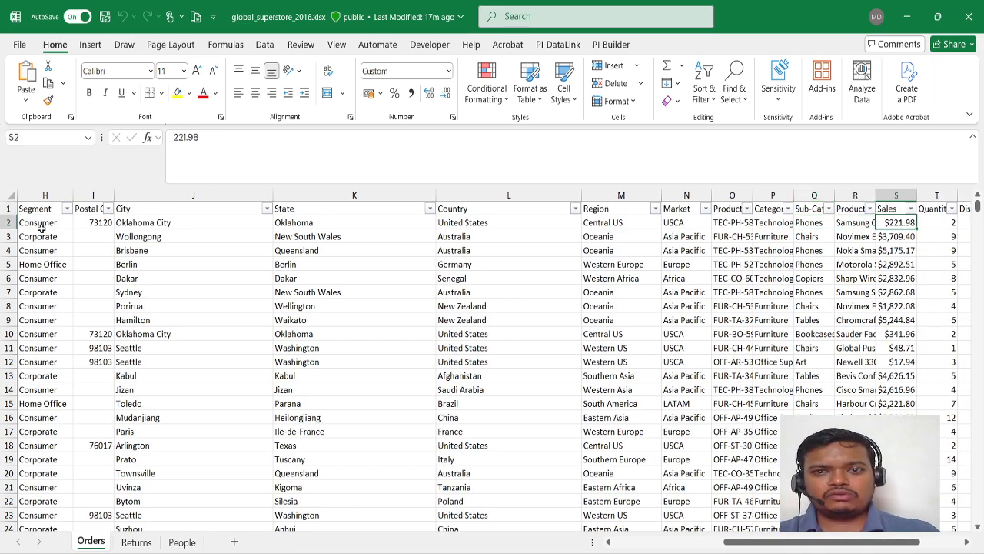
{"action": "key", "text": "Up"}
{"action": "key", "text": "Down"}
{"action": "key", "text": "Right"}
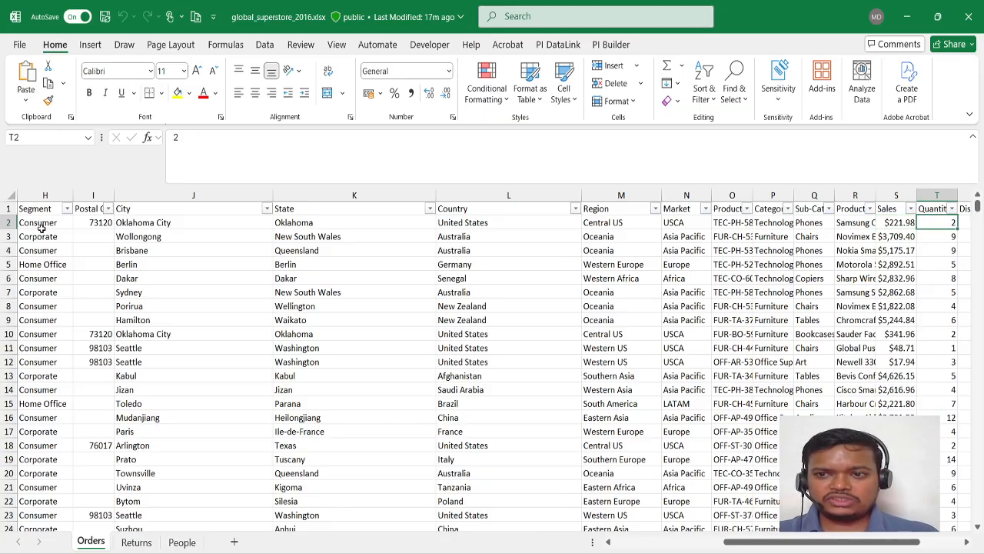
{"action": "key", "text": "Right"}
{"action": "key", "text": "Left"}
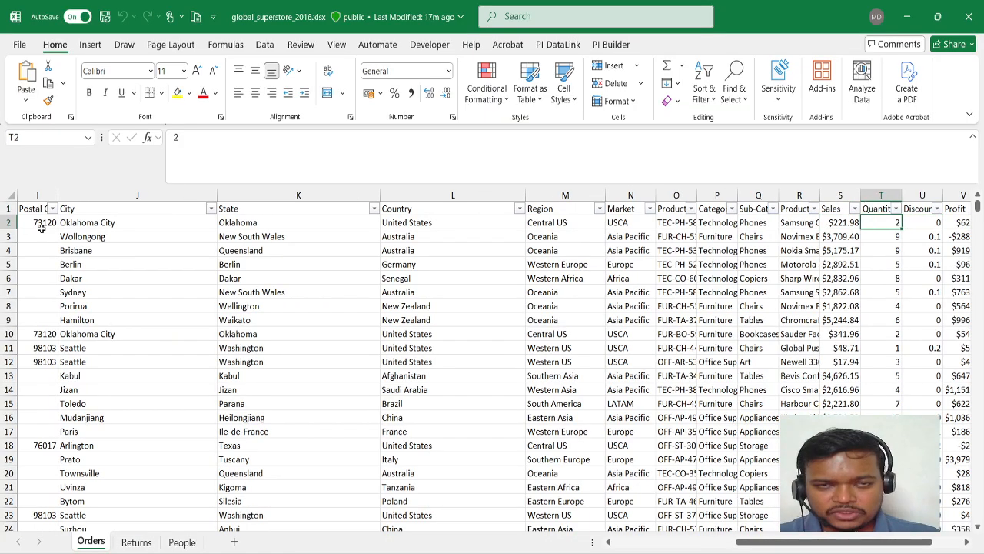
{"action": "key", "text": "Right"}
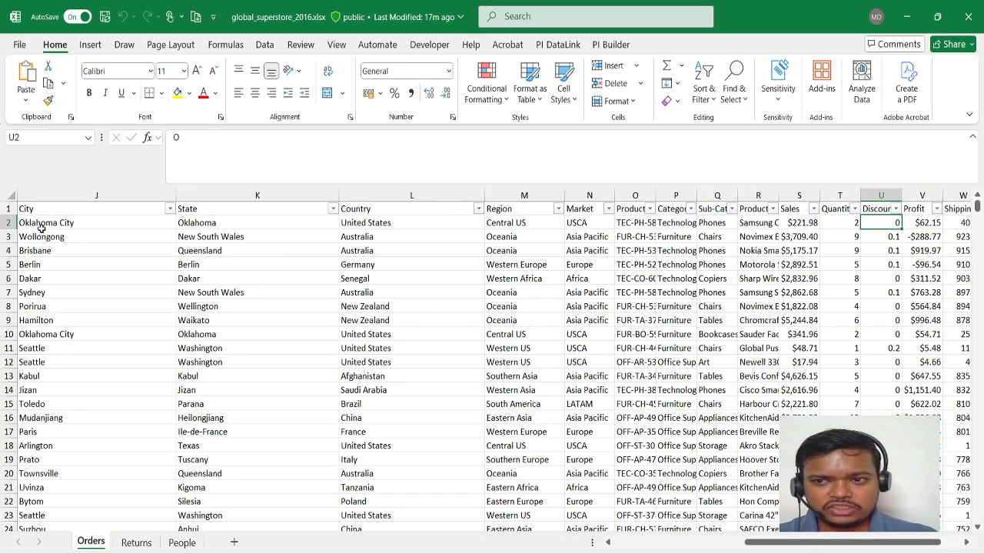
{"action": "key", "text": "Right"}
{"action": "key", "text": "Right"}
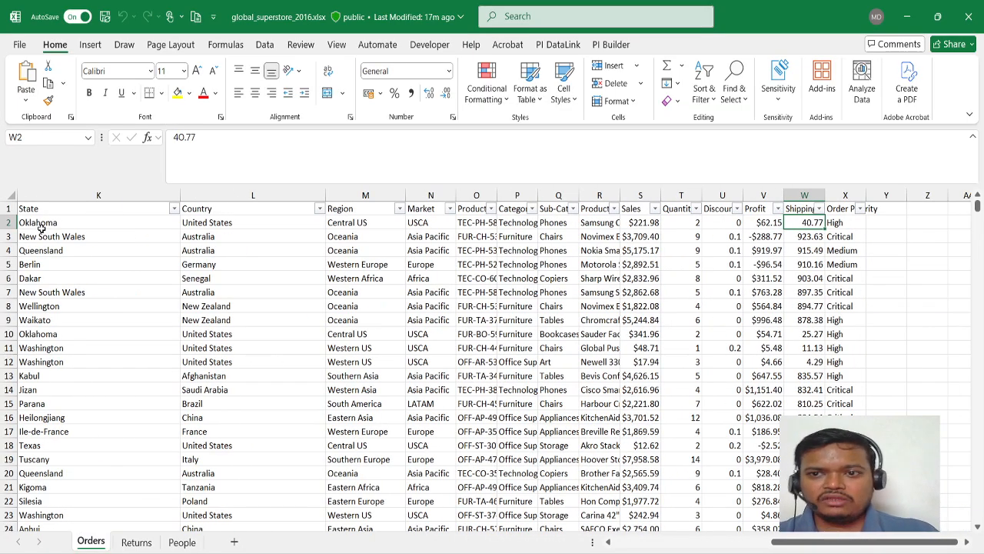
{"action": "key", "text": "Up"}
{"action": "key", "text": "Down"}
{"action": "key", "text": "Right"}
{"action": "key", "text": "Up"}
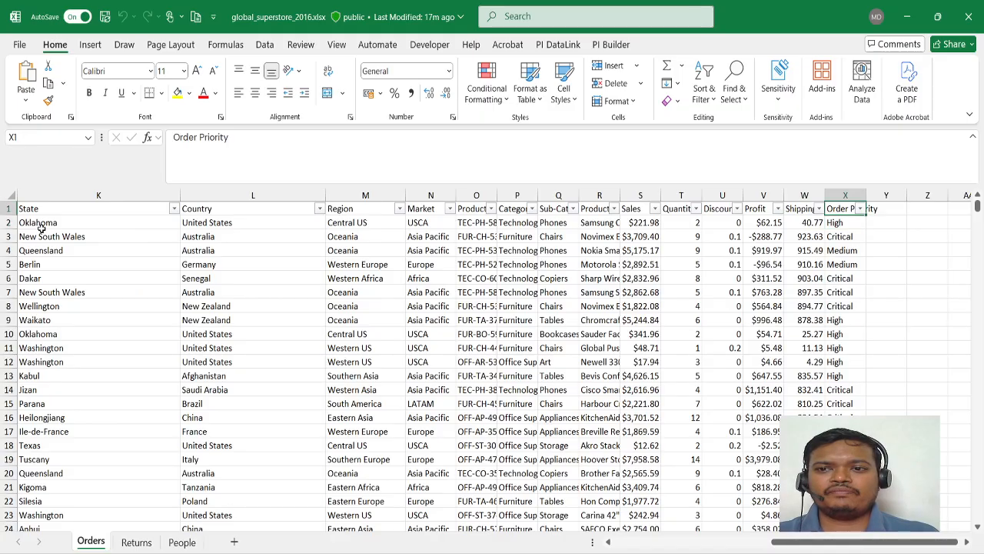
Step: Check how far the Orders data extends by going to the City column's last record and back to its header
{"action": "left_click", "coordinate": [184, 308]}
{"action": "key", "text": "Left"}
{"action": "key", "text": "Left"}
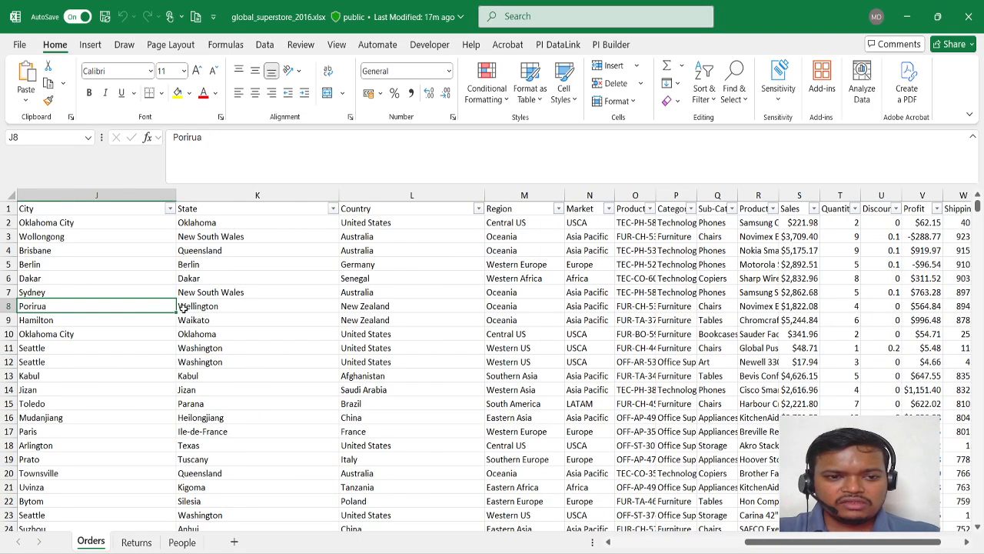
{"action": "key", "text": "ctrl+Down"}
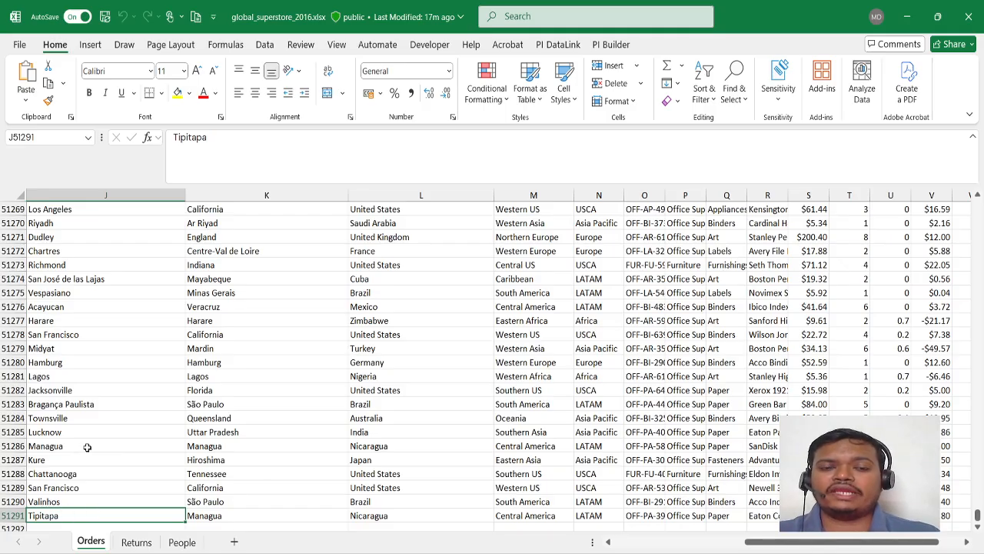
{"action": "key", "text": "ctrl+Up"}
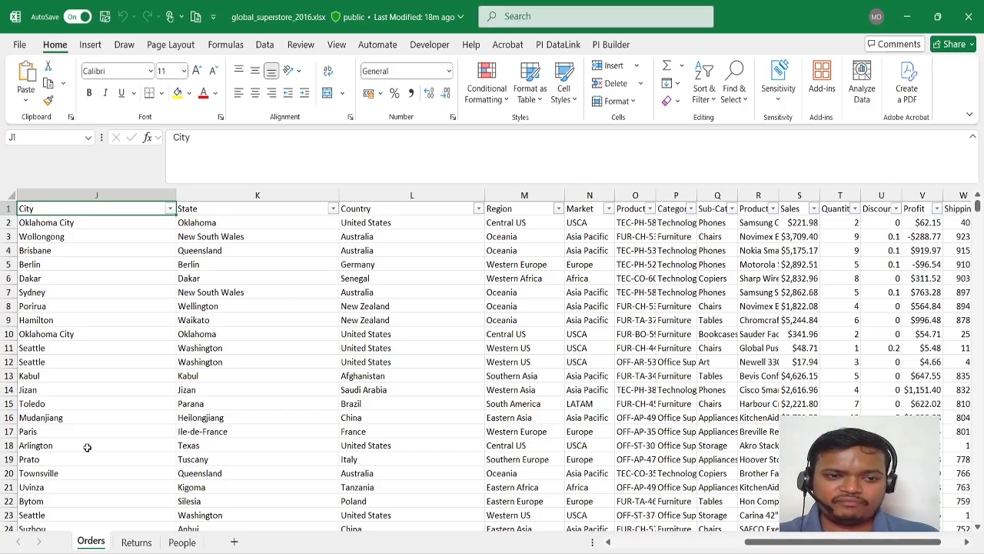
Step: Examine the Returned, Order ID and Region columns of the Returns sheet, selecting the full Order ID and Region data
{"action": "left_click", "coordinate": [136, 542]}
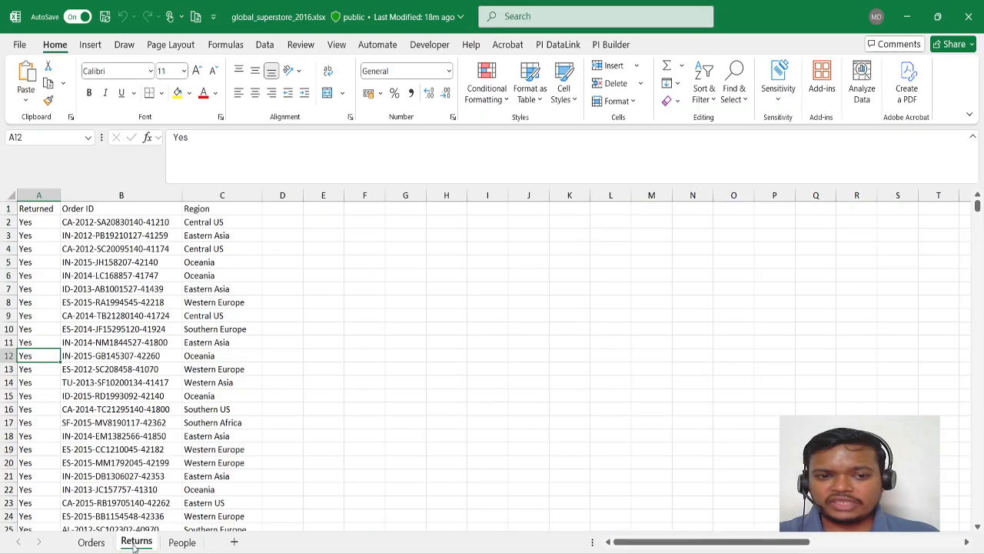
{"action": "left_click", "coordinate": [110, 357]}
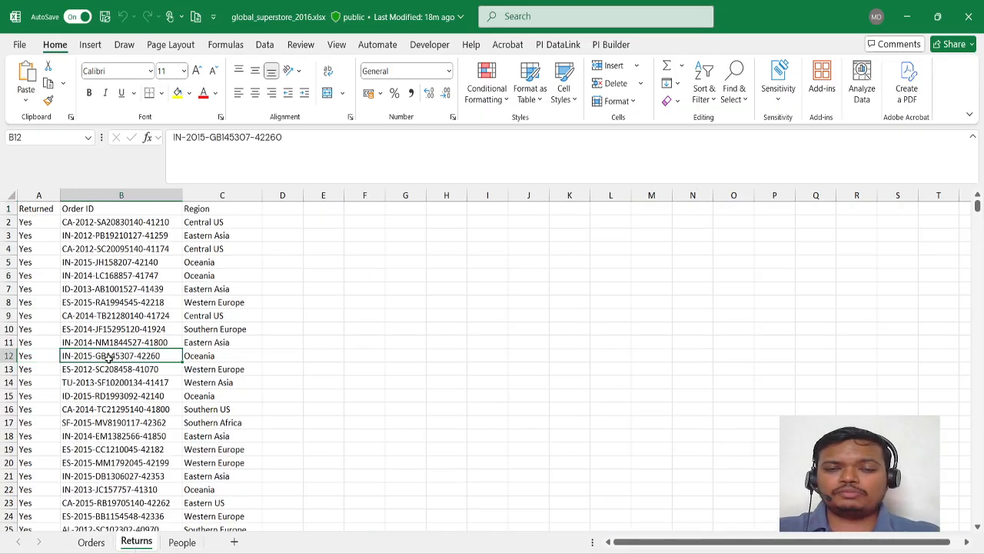
{"action": "key", "text": "Left"}
{"action": "key", "text": "ctrl+Up"}
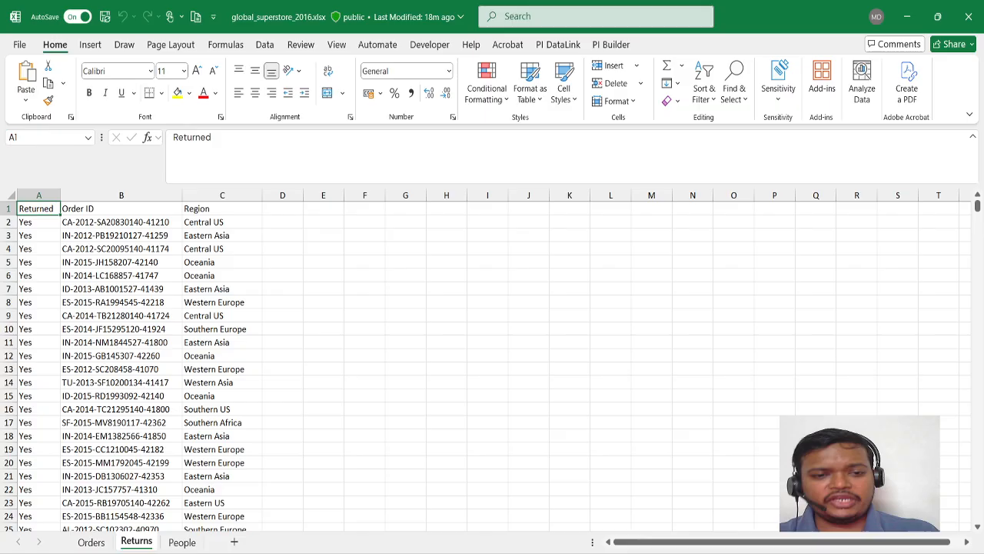
{"action": "key", "text": "Right"}
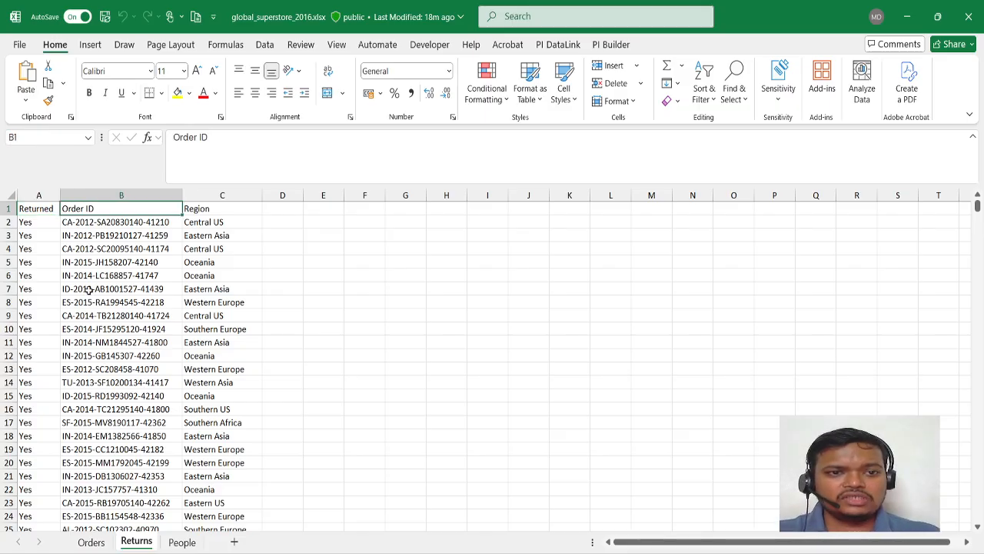
{"action": "key", "text": "ctrl+shift+Down"}
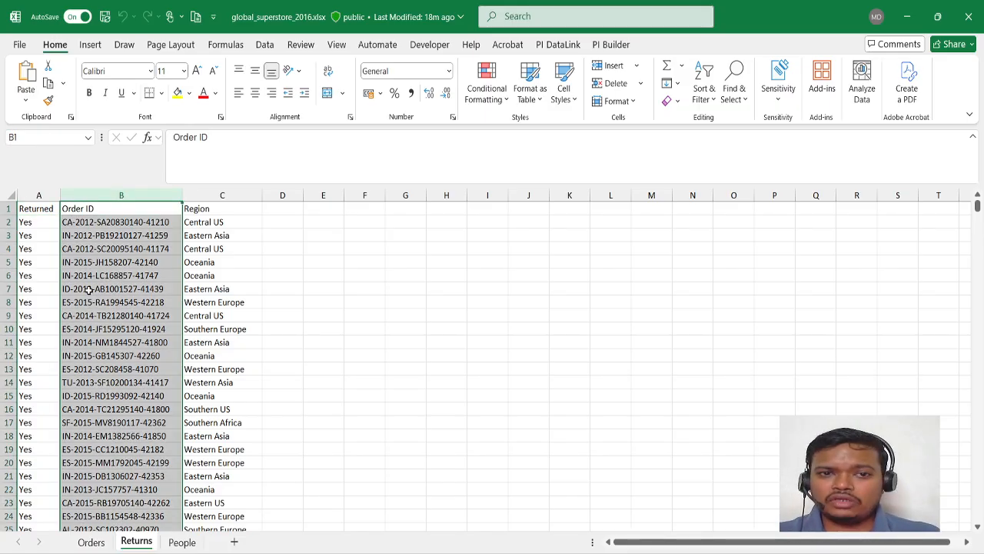
{"action": "key", "text": "Right"}
{"action": "key", "text": "ctrl+shift+Down"}
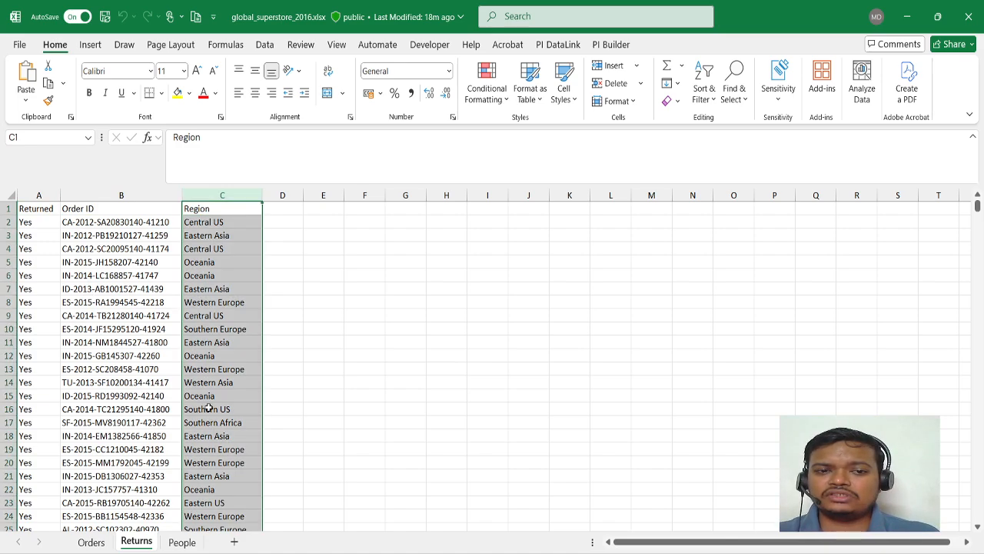
Step: Examine the Person and Region columns of the People sheet, checking the Region list down to its last entry
{"action": "left_click", "coordinate": [178, 543]}
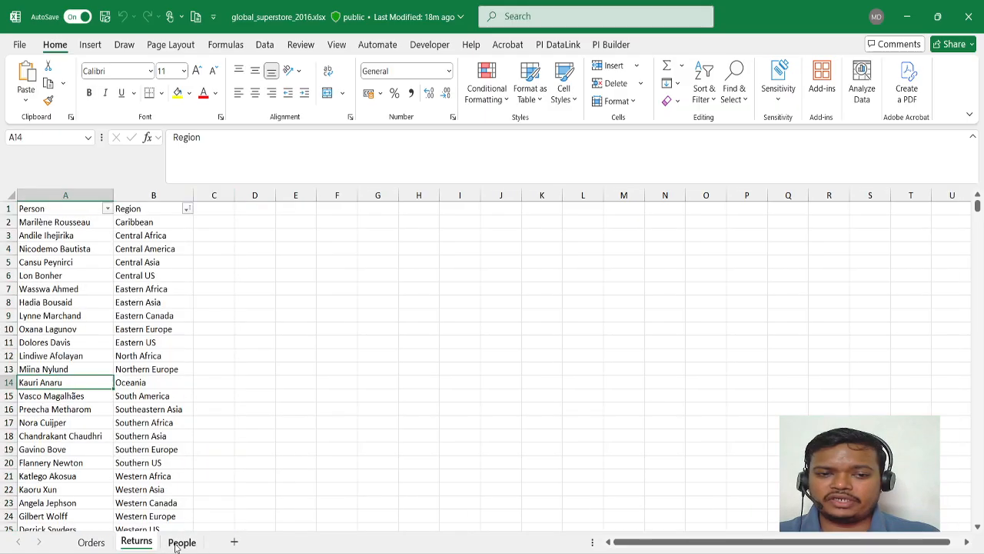
{"action": "left_click", "coordinate": [85, 288]}
{"action": "key", "text": "ctrl+Up"}
{"action": "key", "text": "Right"}
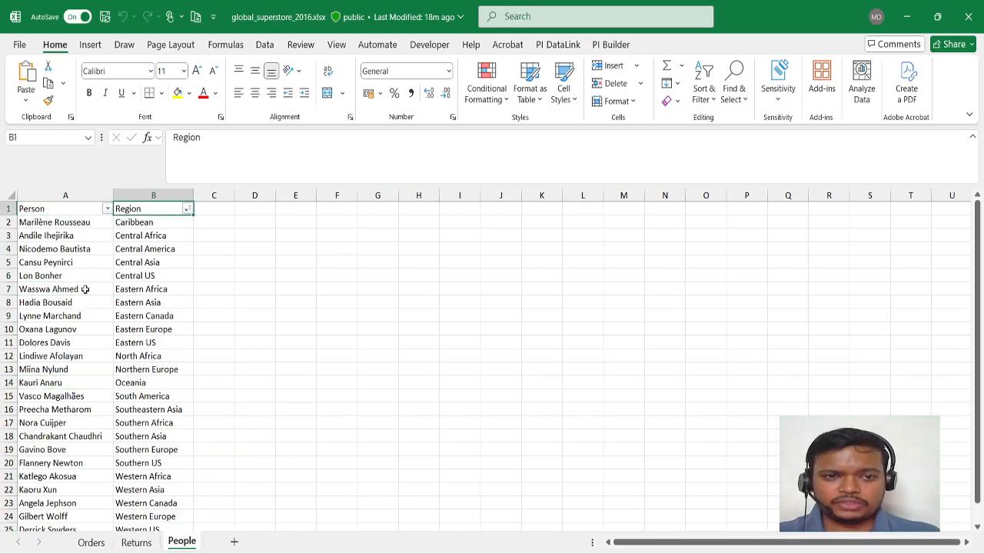
{"action": "key", "text": "Down"}
{"action": "key", "text": "ctrl+Down"}
{"action": "key", "text": "ctrl+Up"}
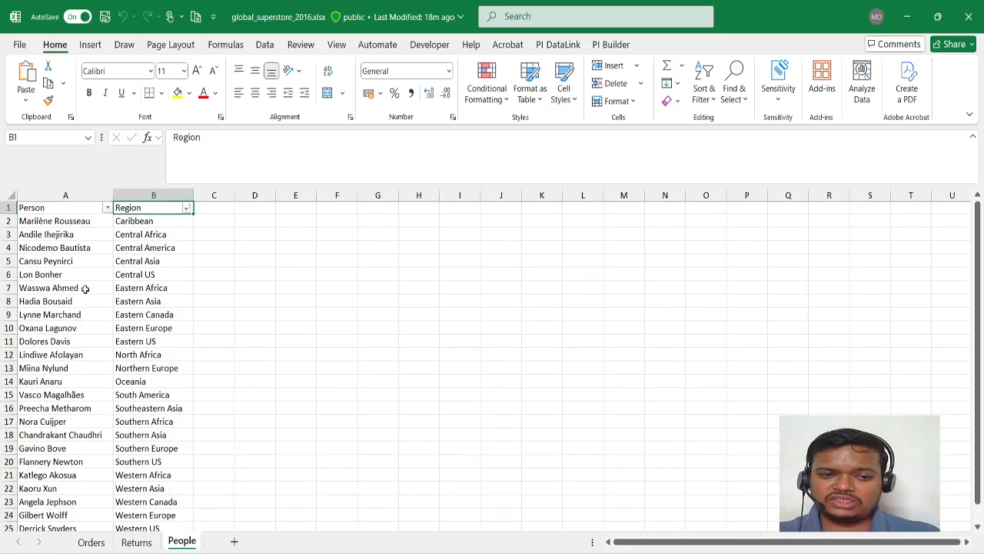
Step: Close the global_superstore_2016.xlsx workbook and open Global-Superstore.csv, dismissing the data conversion prompt
{"action": "key", "text": "Left"}
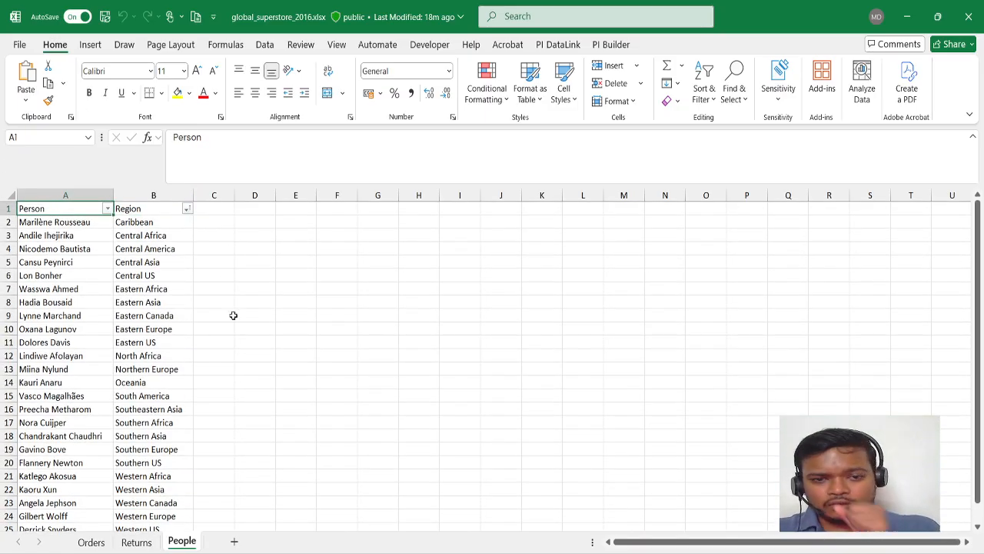
{"action": "left_click", "coordinate": [968, 21]}
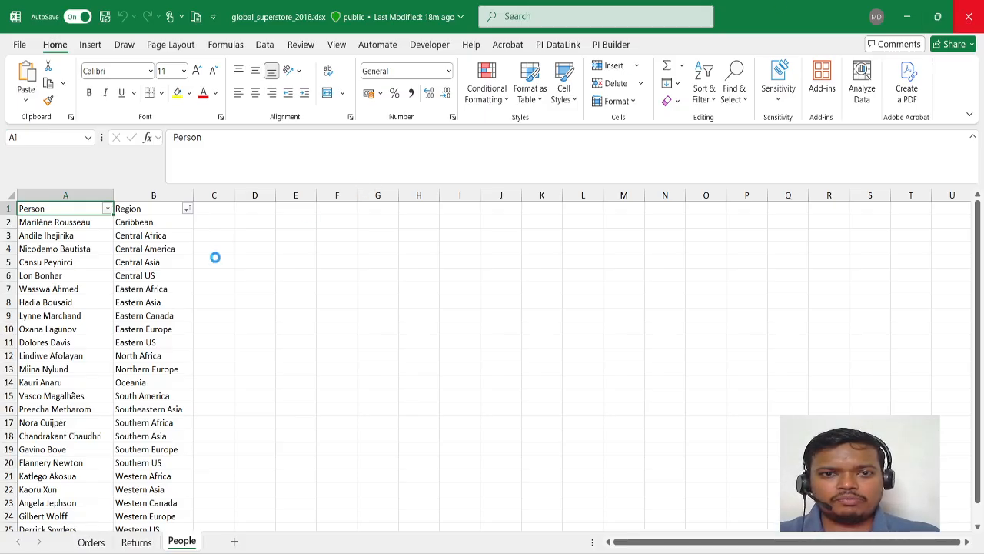
{"action": "key", "text": "Down"}
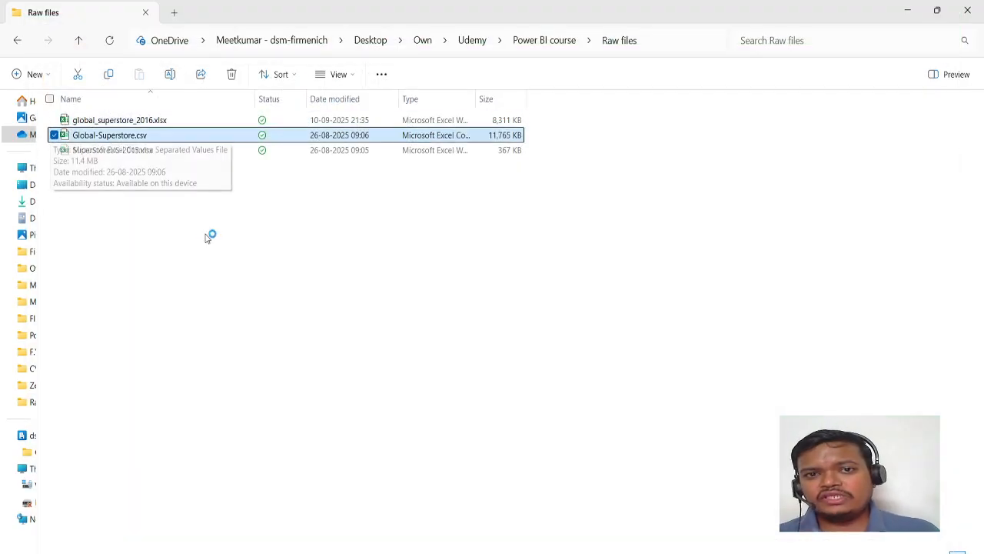
{"action": "key", "text": "Return"}
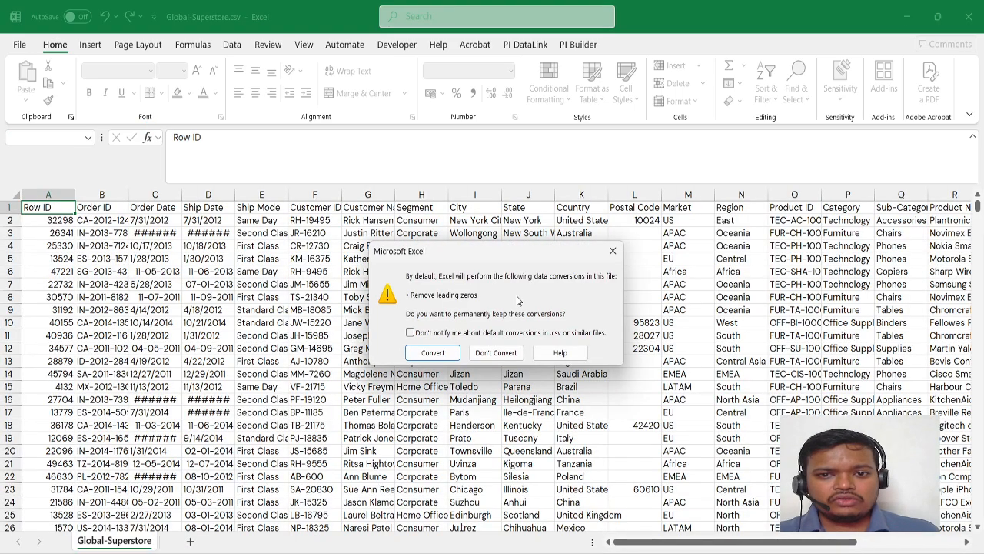
{"action": "left_click", "coordinate": [613, 251]}
Step: Examine the Global-Superstore.csv columns from Row ID through Customer ID, returning to the Row ID header
{"action": "left_click", "coordinate": [70, 361]}
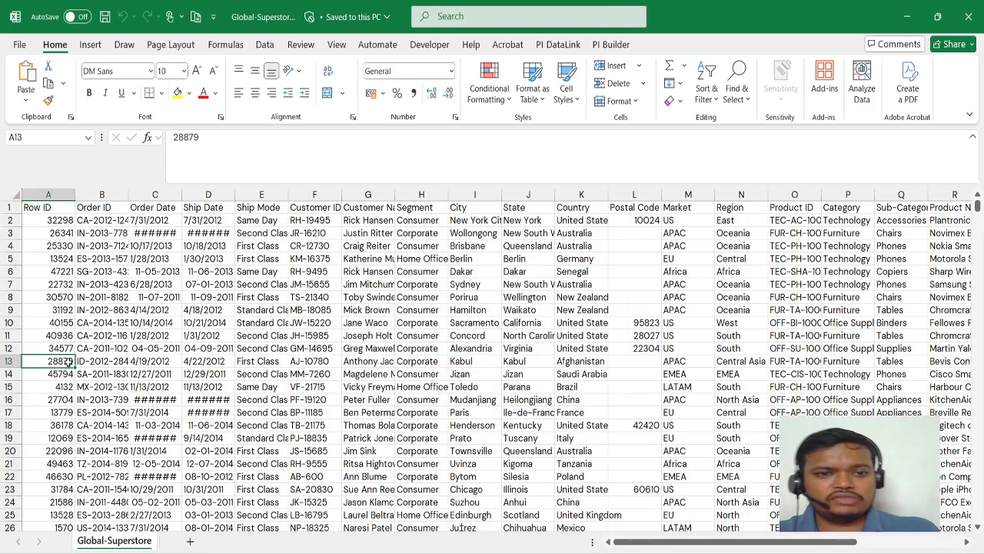
{"action": "key", "text": "Right"}
{"action": "key", "text": "Right"}
{"action": "key", "text": "Right"}
{"action": "key", "text": "Right"}
{"action": "key", "text": "Right"}
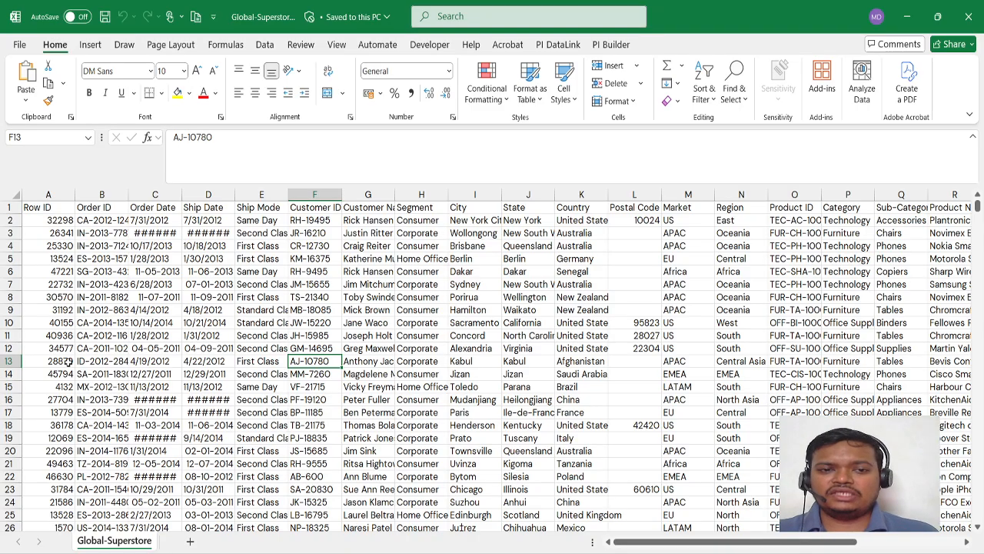
{"action": "key", "text": "Home"}
{"action": "key", "text": "Up"}
{"action": "key", "text": "ctrl+Up"}
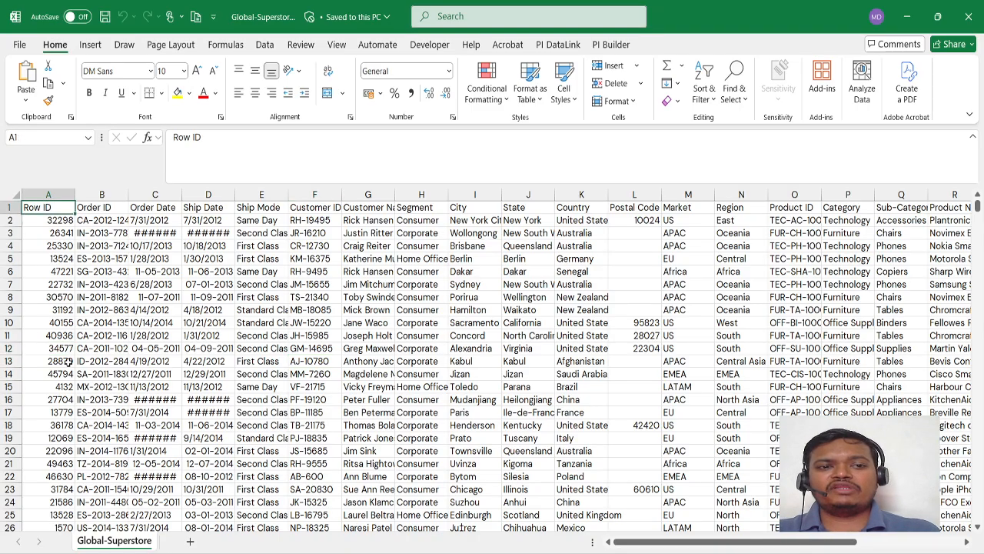
Step: Check how far the CSV data extends by going to the Country column's last record and back to its header
{"action": "key", "text": "ctrl+Down"}
{"action": "key", "text": "ctrl+Right"}
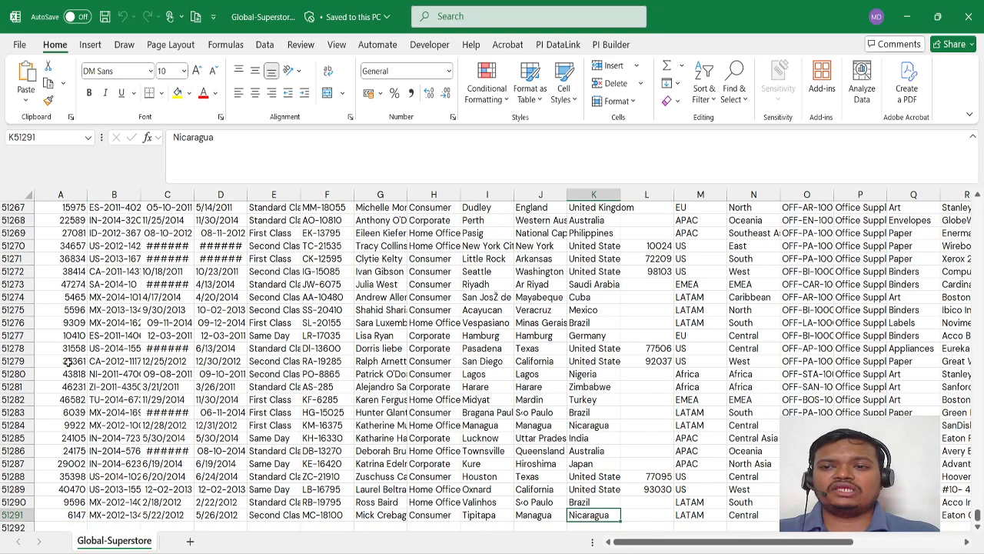
{"action": "key", "text": "ctrl+Up"}
Step: Examine the remaining CSV column headers after Country, through Discount, Profit and Shipping Cost up to Order Priority
{"action": "key", "text": "Right"}
{"action": "key", "text": "Right"}
{"action": "key", "text": "Right"}
{"action": "key", "text": "Right"}
{"action": "key", "text": "Right"}
{"action": "key", "text": "Right"}
{"action": "key", "text": "Right"}
{"action": "key", "text": "Right"}
{"action": "key", "text": "Right"}
{"action": "key", "text": "Right"}
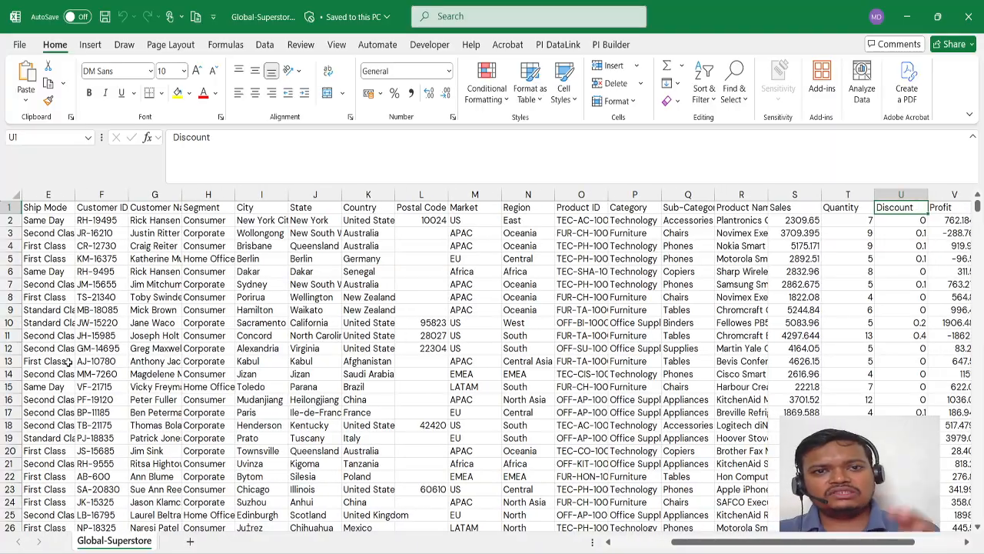
{"action": "key", "text": "Right"}
{"action": "key", "text": "Right"}
{"action": "key", "text": "Right"}
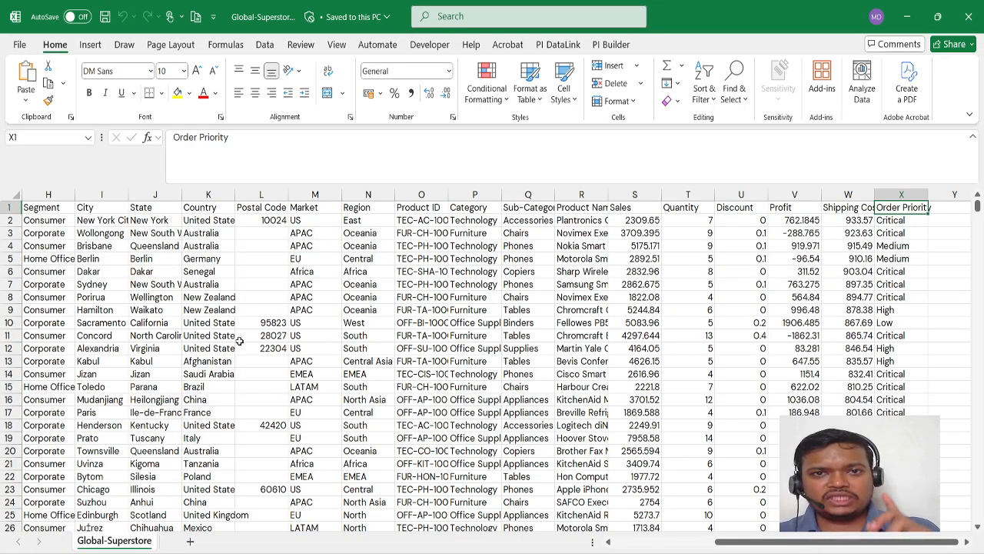
Step: Close the CSV file and switch to Power BI Desktop, dismissing its blank startup window
{"action": "left_click", "coordinate": [969, 19]}
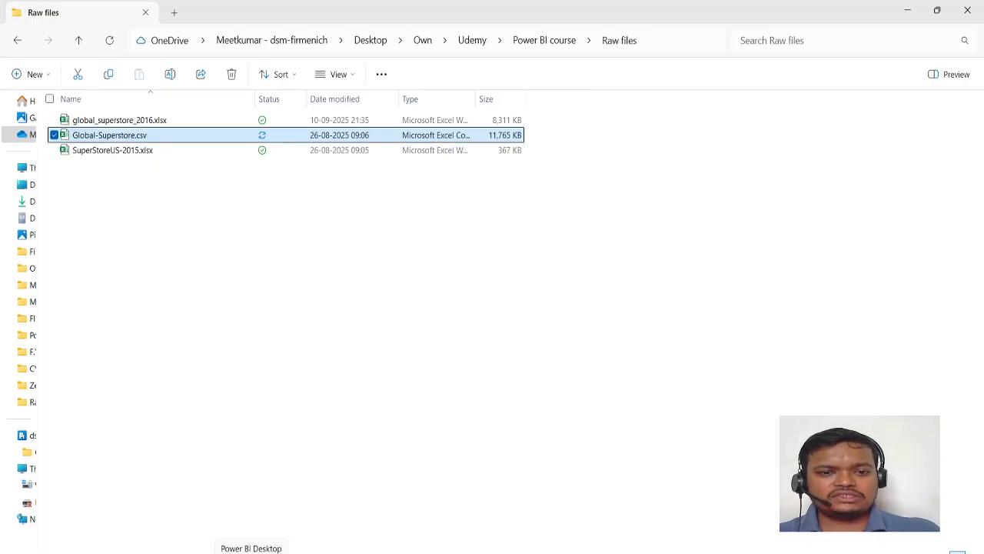
{"action": "left_click", "coordinate": [251, 553]}
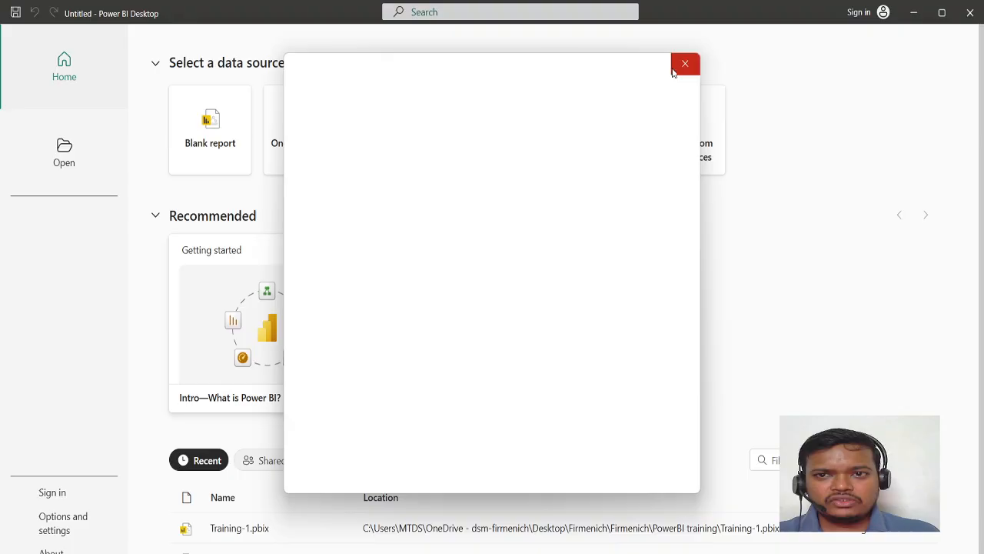
{"action": "left_click", "coordinate": [684, 67]}
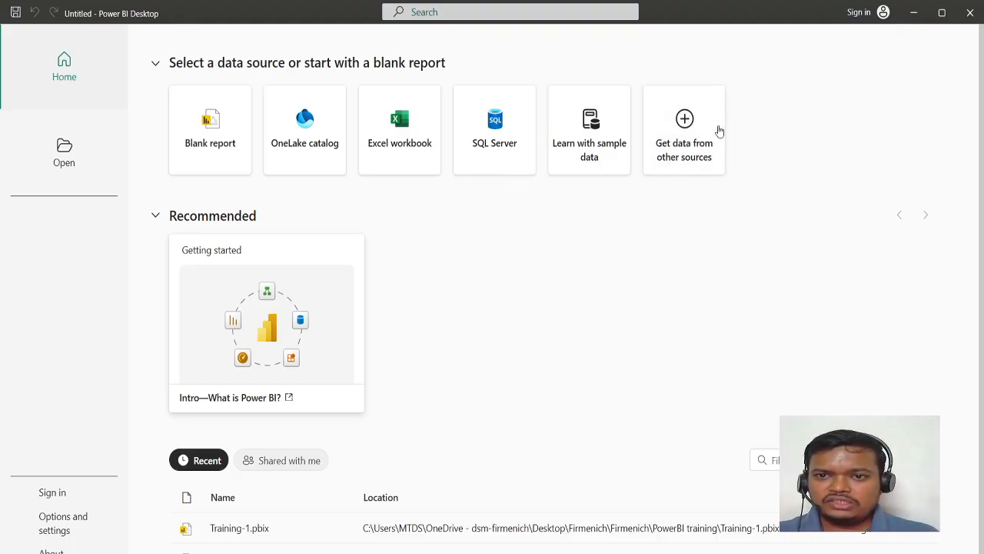
Step: Connect to the Excel workbook global_superstore_2016.xlsx from the Raw files folder as a data source
{"action": "left_click", "coordinate": [411, 137]}
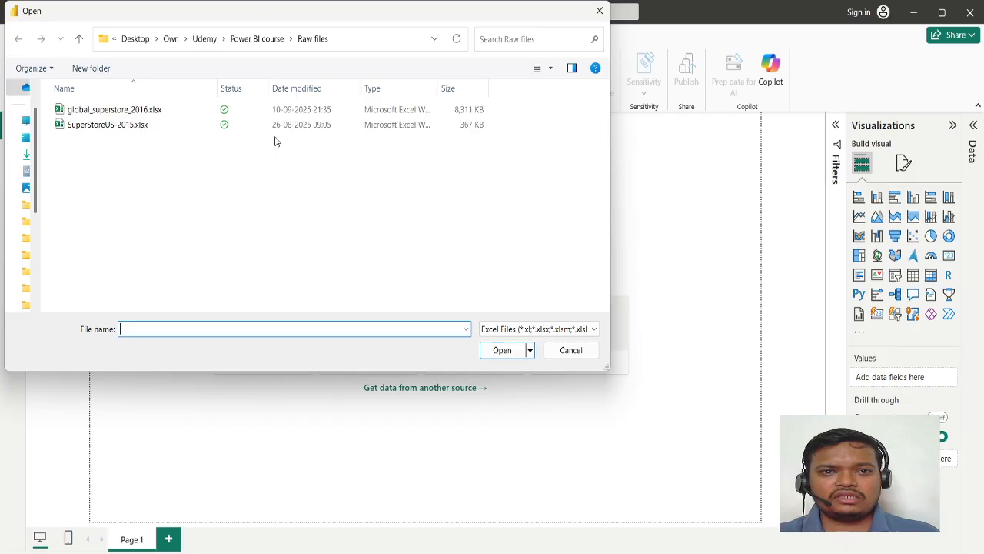
{"action": "left_click", "coordinate": [163, 116]}
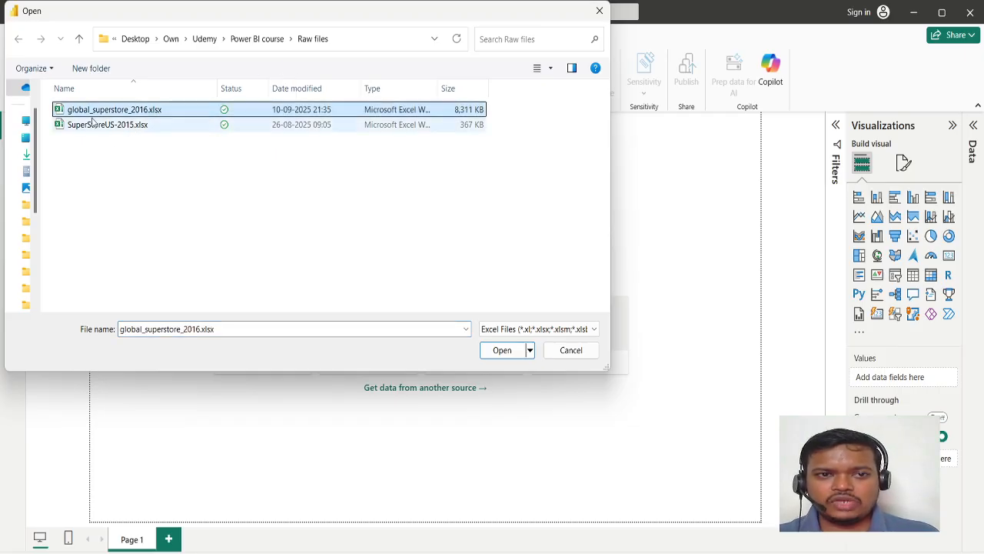
{"action": "double_click", "coordinate": [176, 114]}
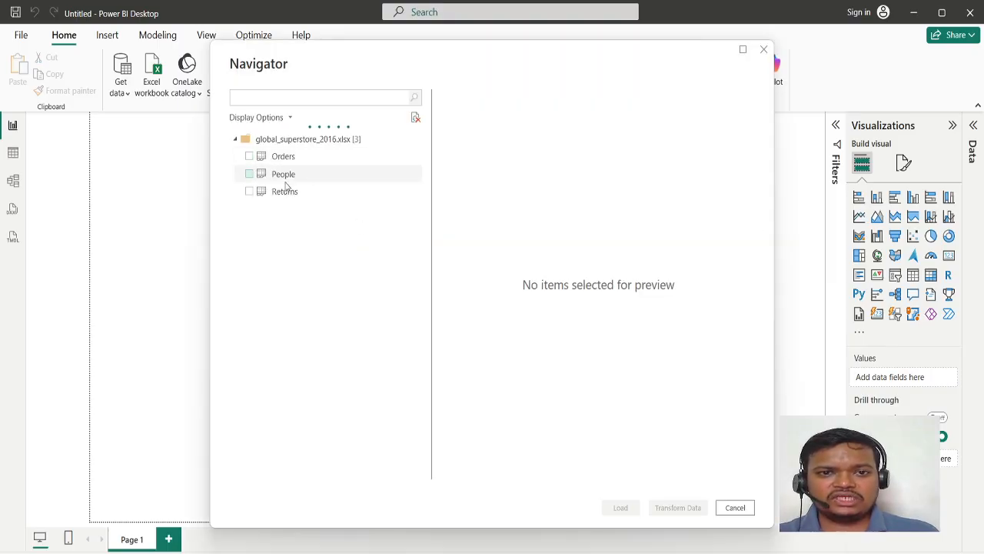
Step: Preview the Returns, People and Orders tables of the workbook, looking across all the Orders columns
{"action": "left_click", "coordinate": [297, 196]}
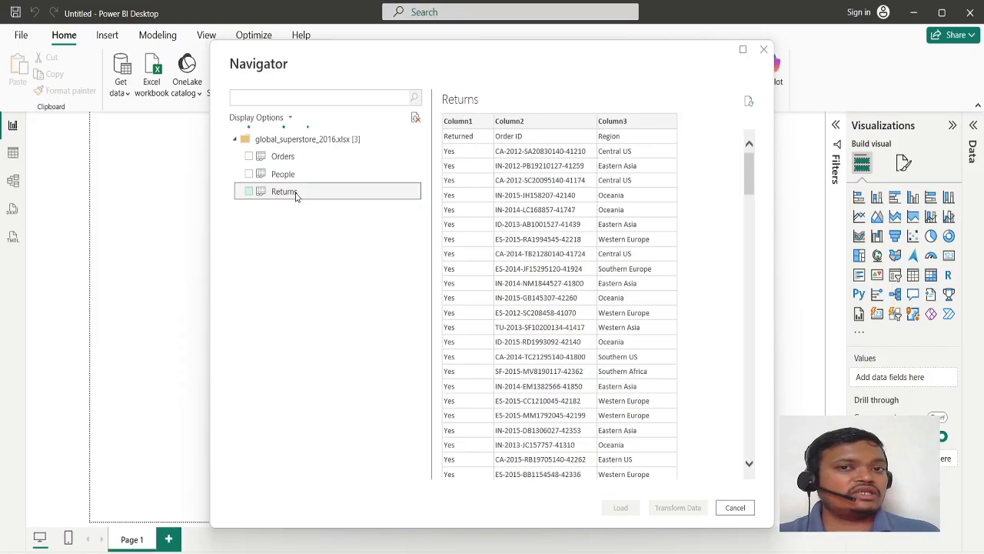
{"action": "scroll", "coordinate": [486, 248], "scroll_direction": "down", "scroll_amount": 1}
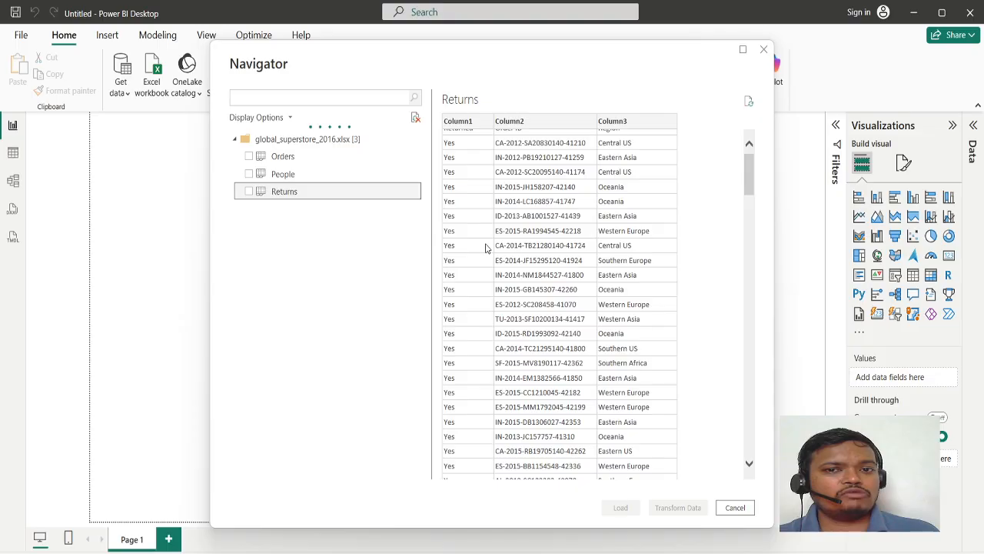
{"action": "scroll", "coordinate": [486, 248], "scroll_direction": "up", "scroll_amount": 1}
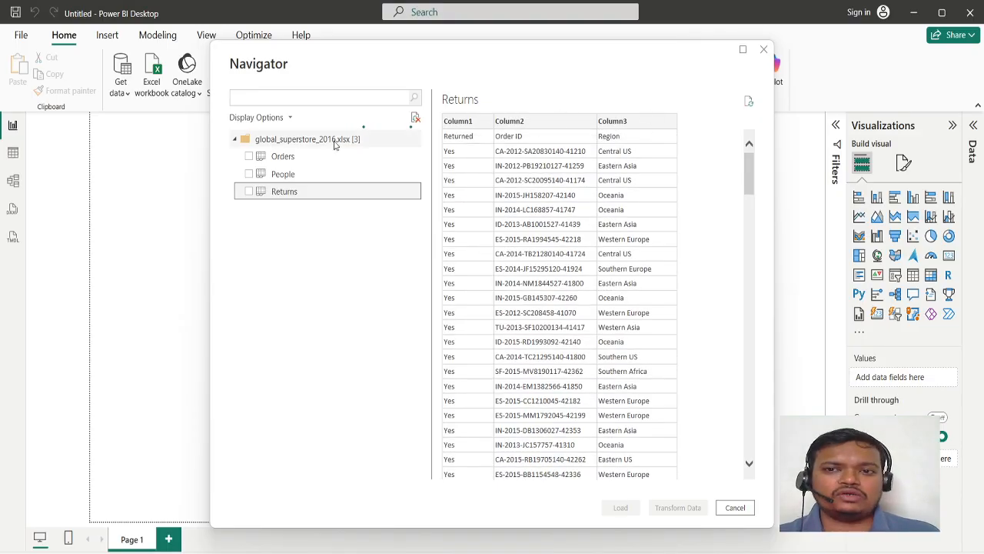
{"action": "left_click", "coordinate": [299, 180]}
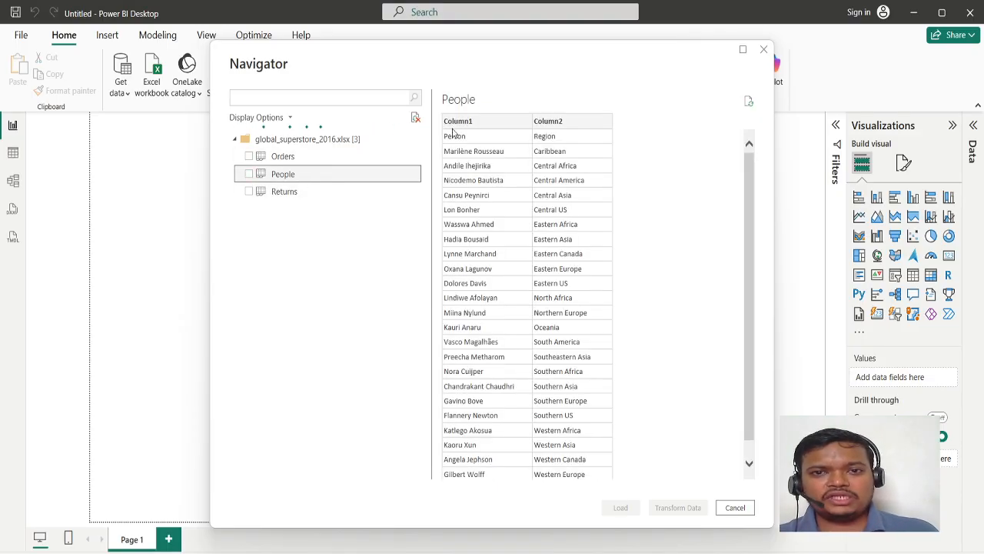
{"action": "left_click", "coordinate": [344, 163]}
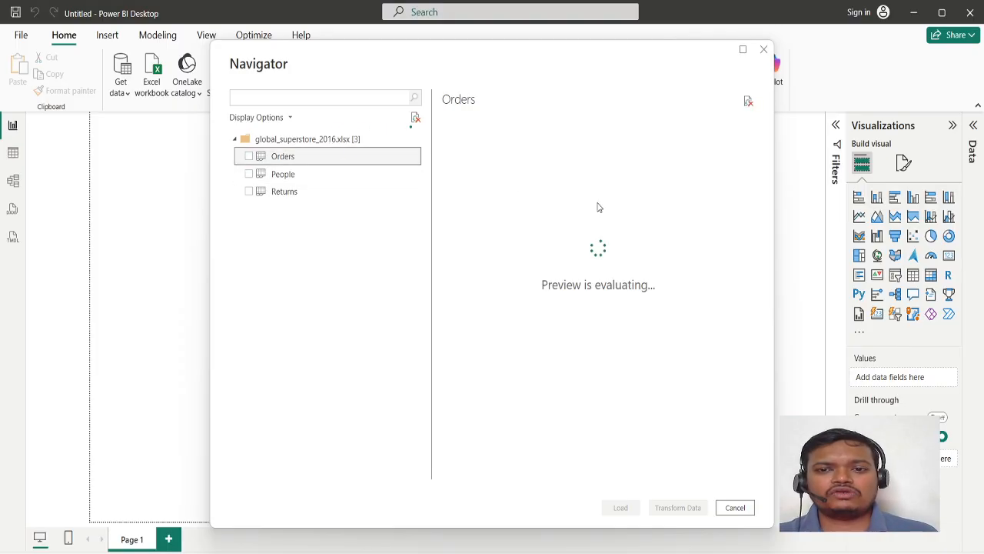
{"action": "scroll", "coordinate": [652, 310], "scroll_direction": "right", "scroll_amount": 6}
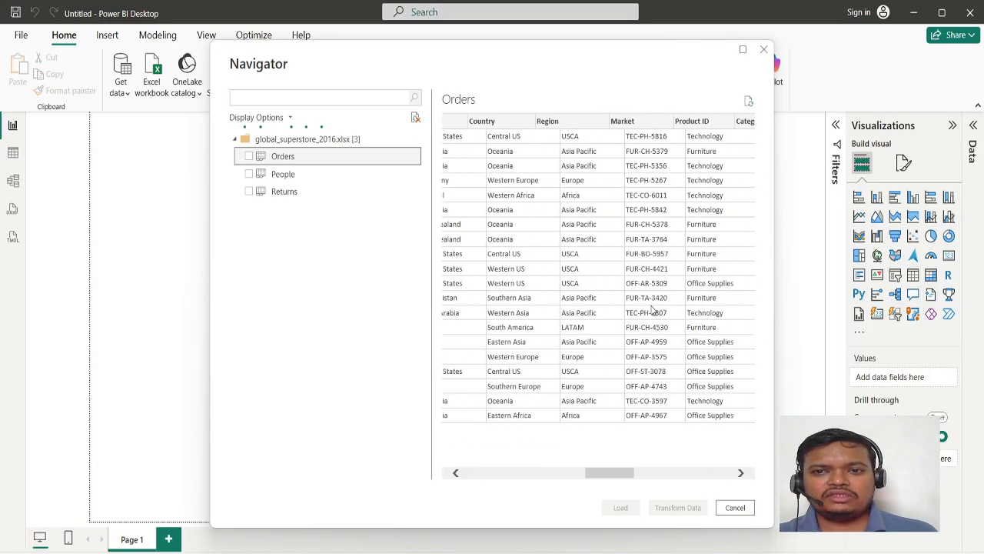
{"action": "scroll", "coordinate": [652, 310], "scroll_direction": "right", "scroll_amount": 5}
{"action": "scroll", "coordinate": [652, 310], "scroll_direction": "left", "scroll_amount": 11}
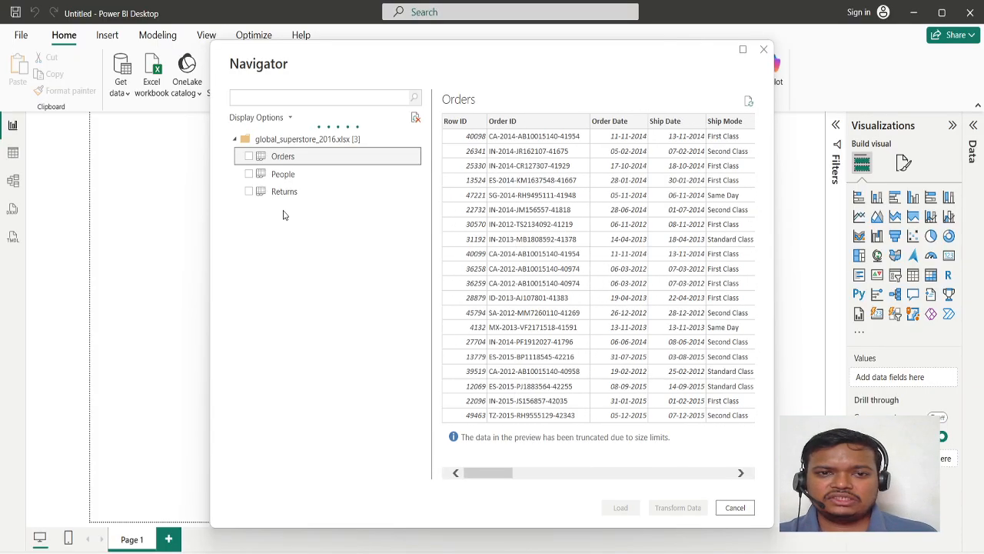
Step: Select the People, Returns and Orders tables of global_superstore_2016.xlsx and load them into the report
{"action": "left_click", "coordinate": [247, 177]}
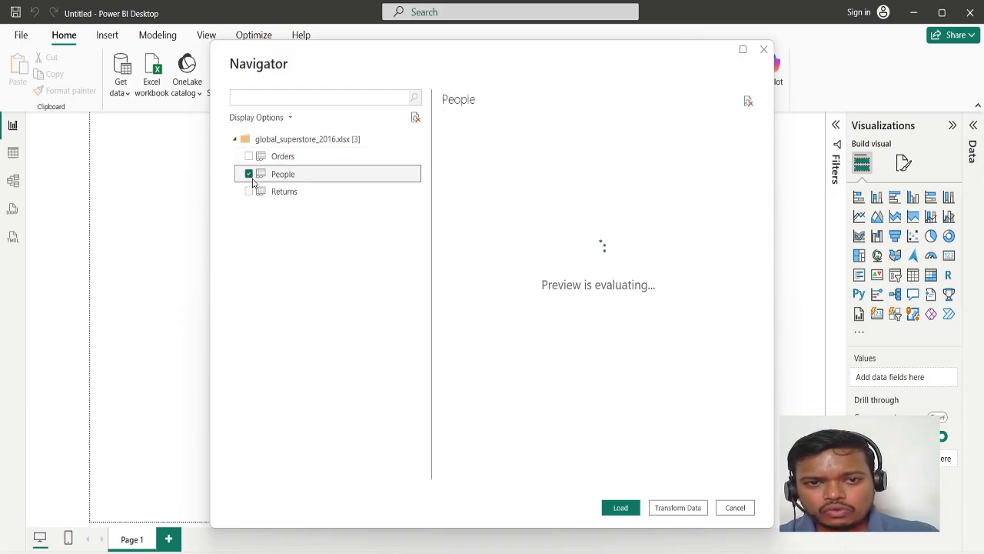
{"action": "left_click", "coordinate": [249, 192]}
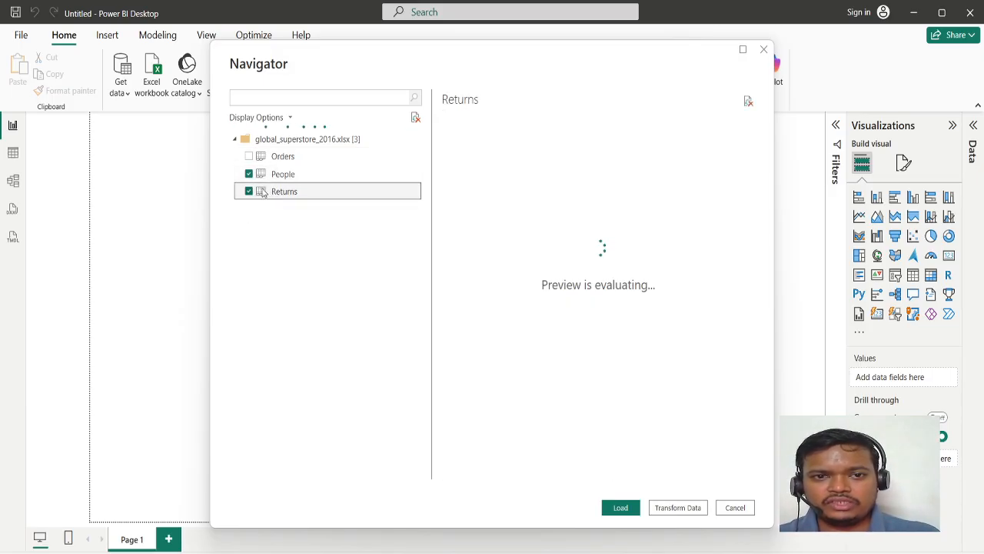
{"action": "left_click", "coordinate": [249, 158]}
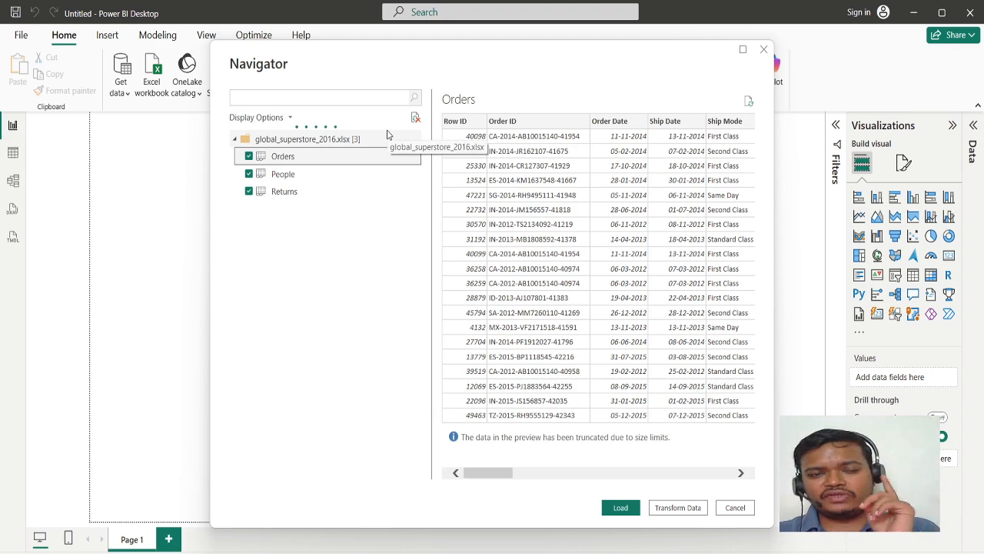
{"action": "left_click", "coordinate": [337, 137]}
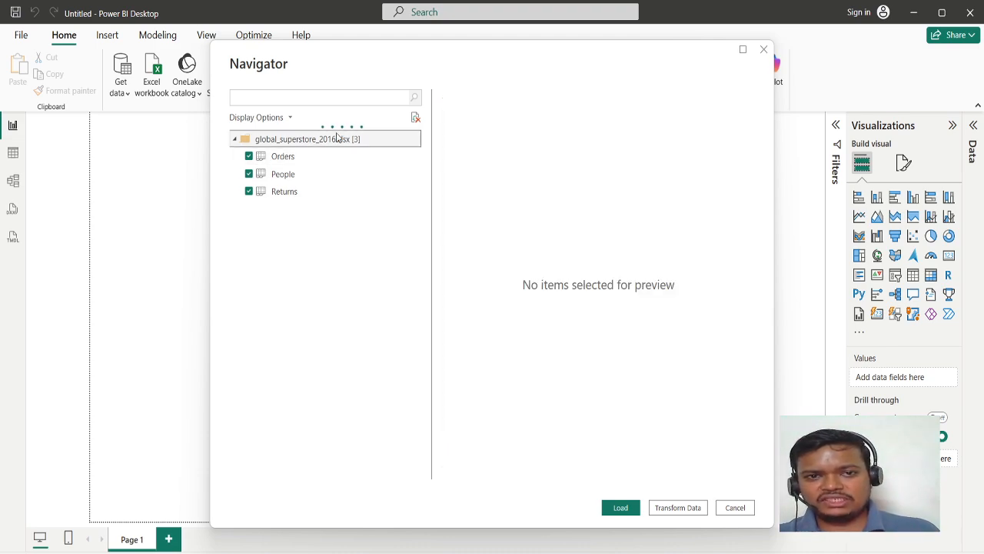
{"action": "left_click", "coordinate": [236, 139]}
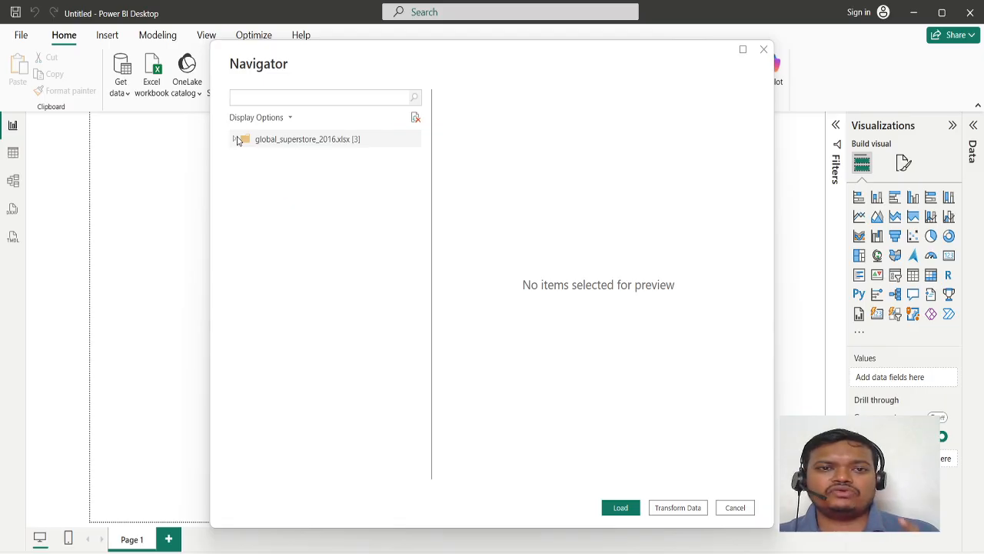
{"action": "left_click", "coordinate": [237, 139]}
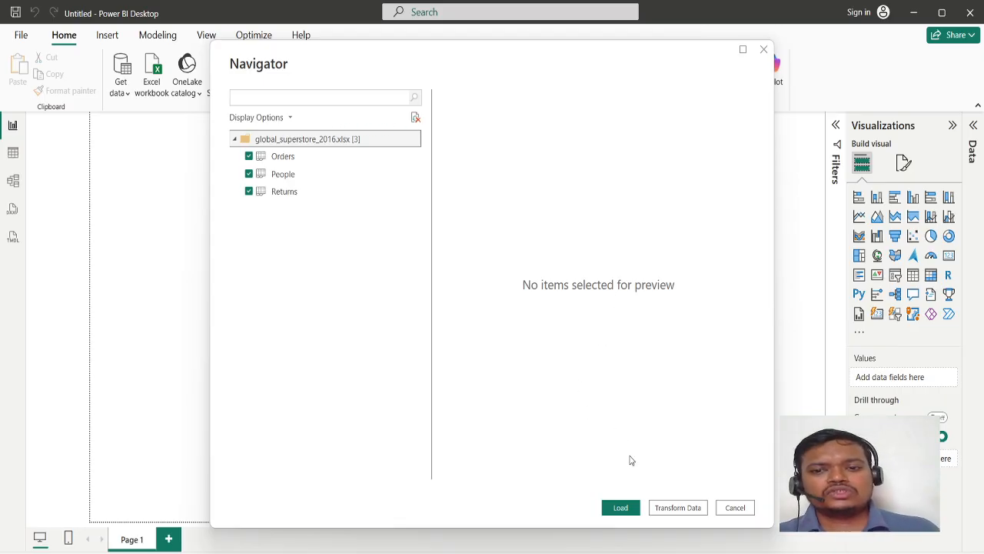
{"action": "left_click", "coordinate": [621, 511]}
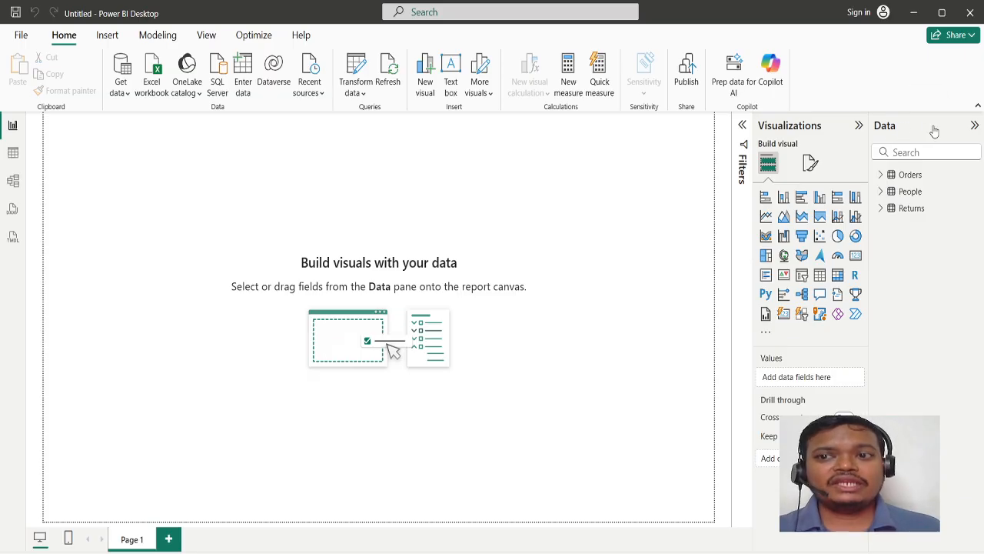
Step: Try collapsing the Visualizations and Data panes and restore both
{"action": "left_click", "coordinate": [859, 124]}
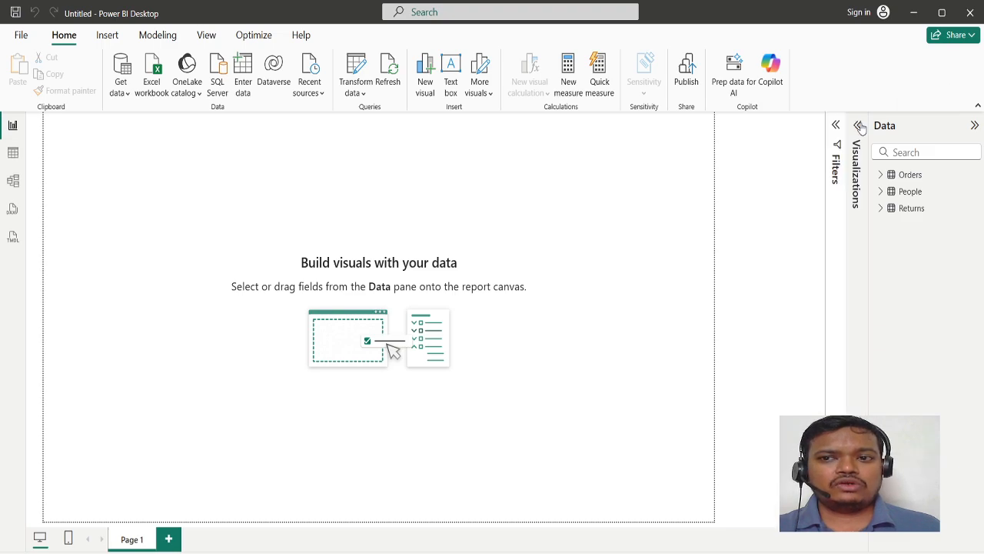
{"action": "left_click", "coordinate": [974, 126]}
{"action": "left_click", "coordinate": [975, 127]}
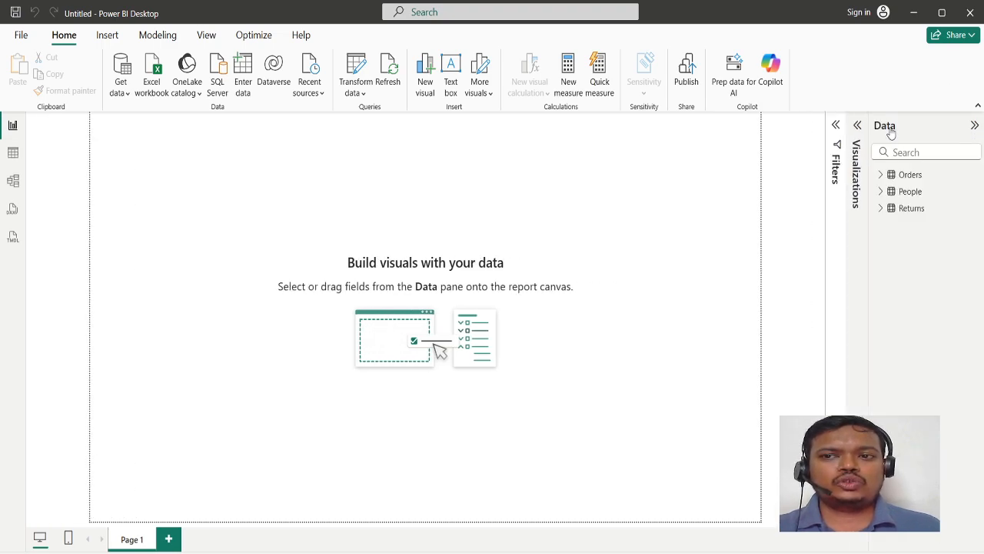
{"action": "left_click", "coordinate": [862, 125]}
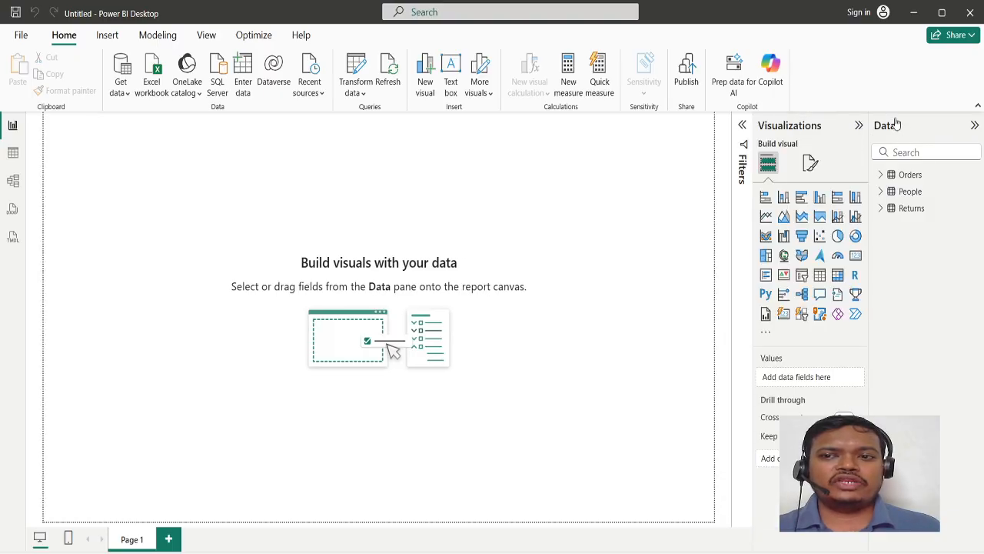
Step: Look through the fields of the loaded Orders, People and Returns tables, and collapse the Orders field list
{"action": "left_click", "coordinate": [881, 175]}
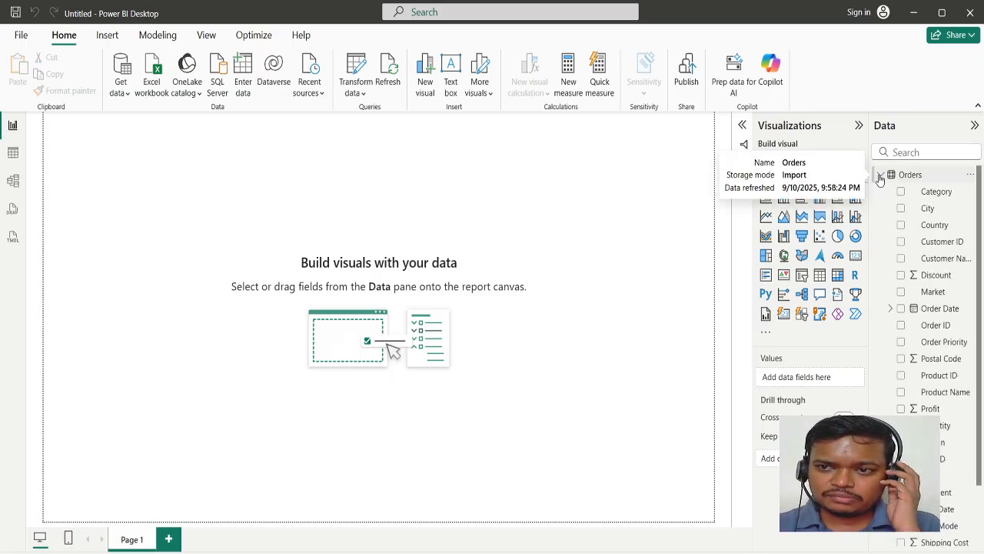
{"action": "scroll", "coordinate": [929, 291], "scroll_direction": "down", "scroll_amount": 1}
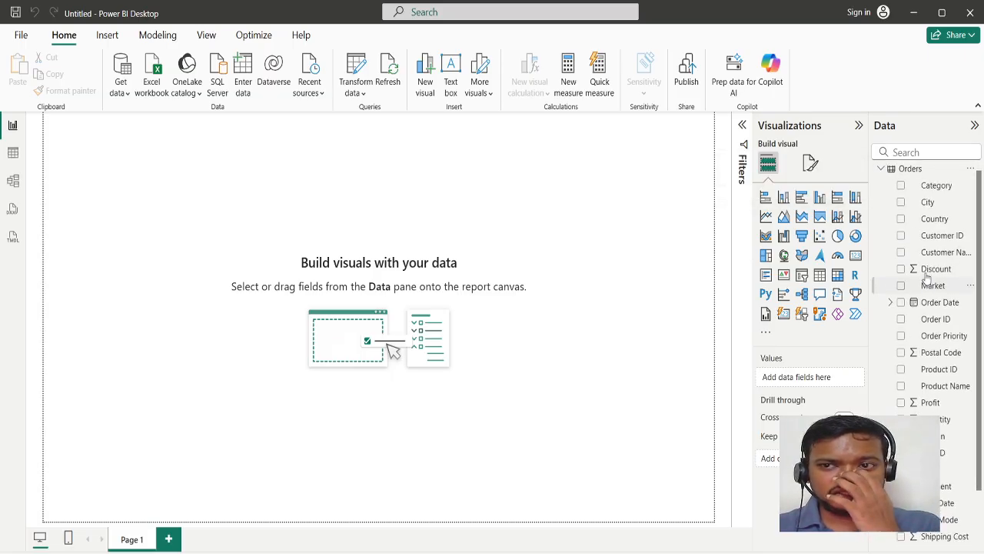
{"action": "scroll", "coordinate": [926, 323], "scroll_direction": "down", "scroll_amount": 3}
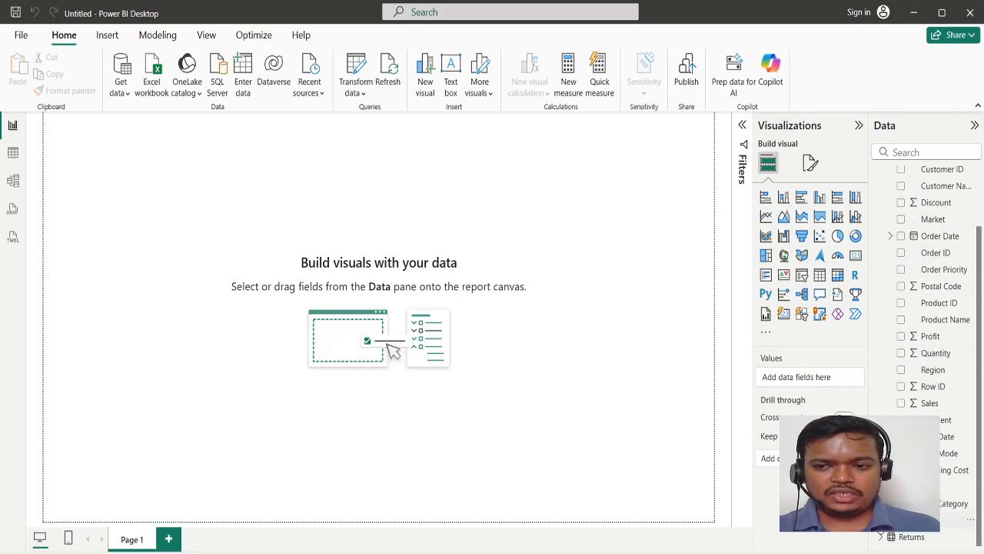
{"action": "scroll", "coordinate": [935, 339], "scroll_direction": "down", "scroll_amount": 2}
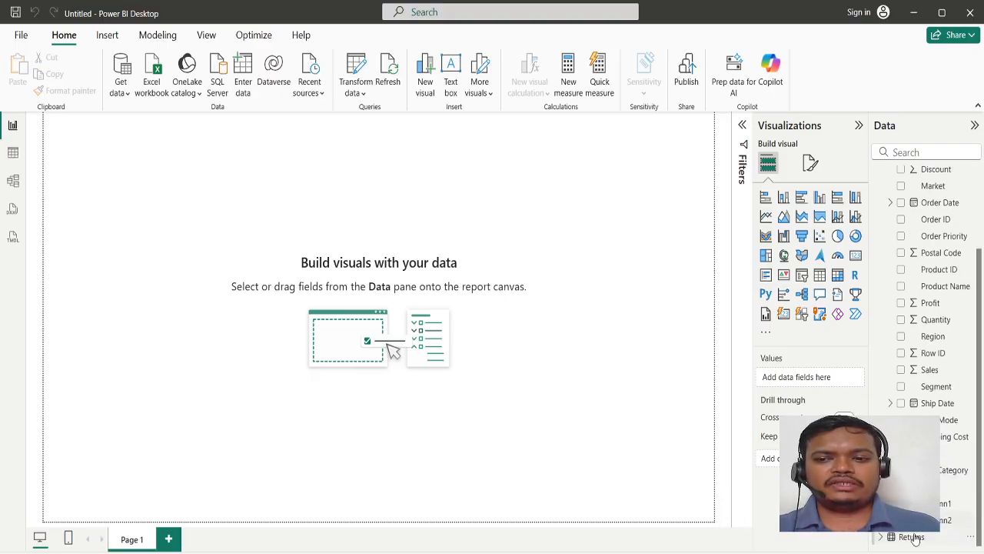
{"action": "scroll", "coordinate": [881, 538], "scroll_direction": "down", "scroll_amount": 3}
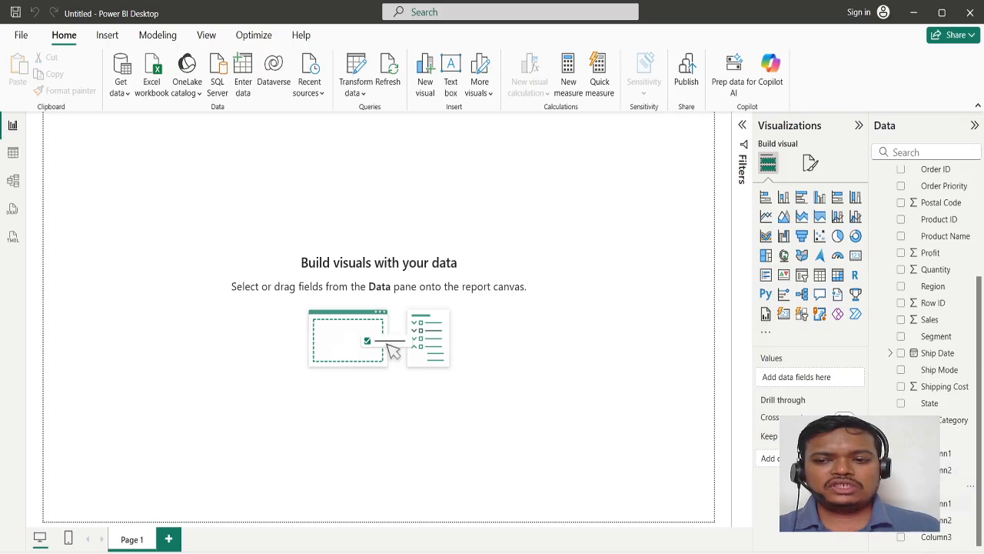
{"action": "scroll", "coordinate": [936, 263], "scroll_direction": "up", "scroll_amount": 8}
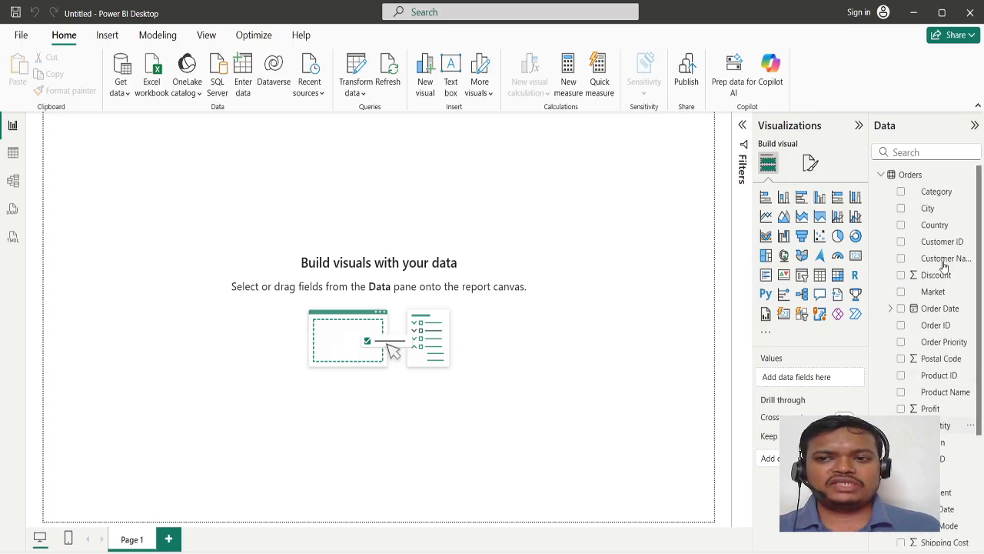
{"action": "left_click", "coordinate": [882, 175]}
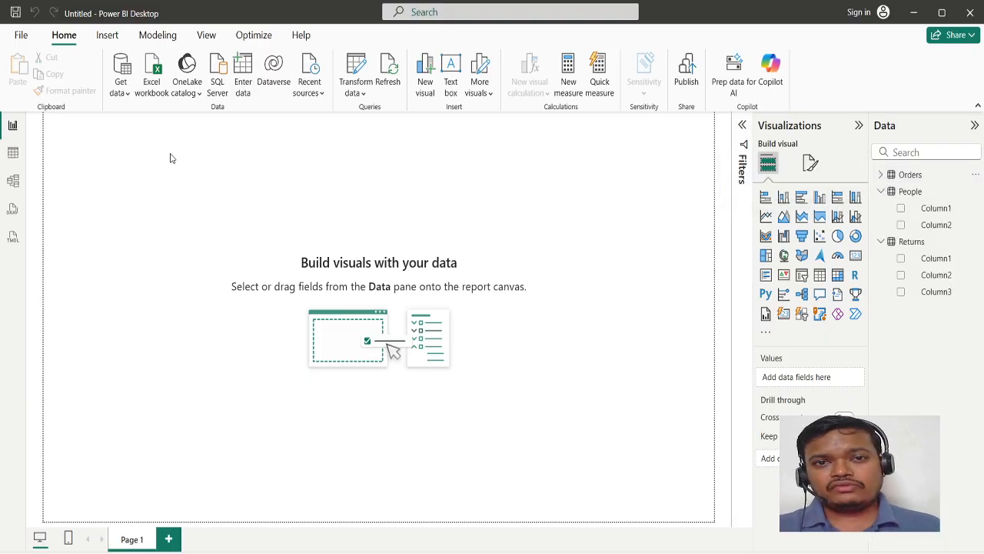
Step: Examine the loaded rows and columns of the Orders, People and Returns tables in Table view
{"action": "left_click", "coordinate": [13, 154]}
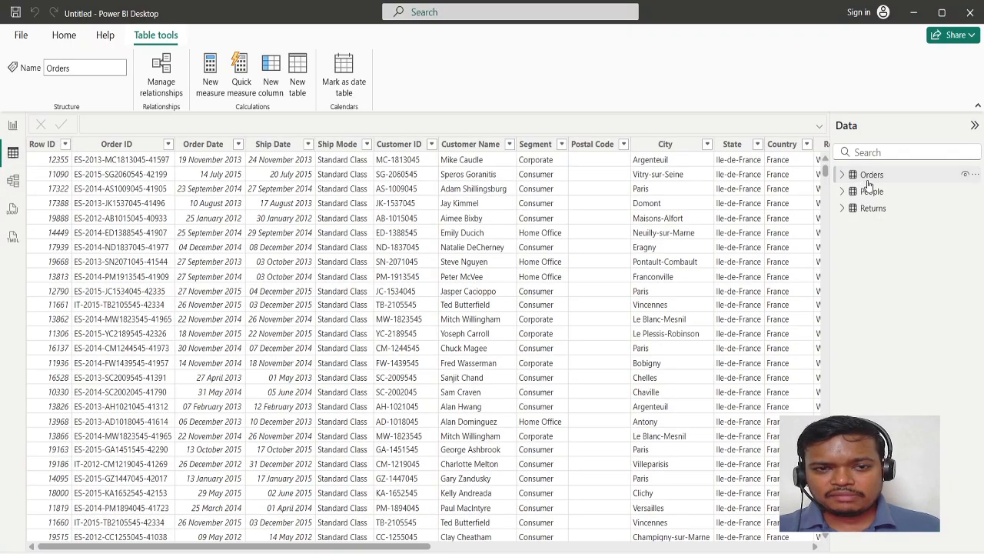
{"action": "scroll", "coordinate": [404, 327], "scroll_direction": "right", "scroll_amount": 3}
{"action": "scroll", "coordinate": [404, 327], "scroll_direction": "left", "scroll_amount": 3}
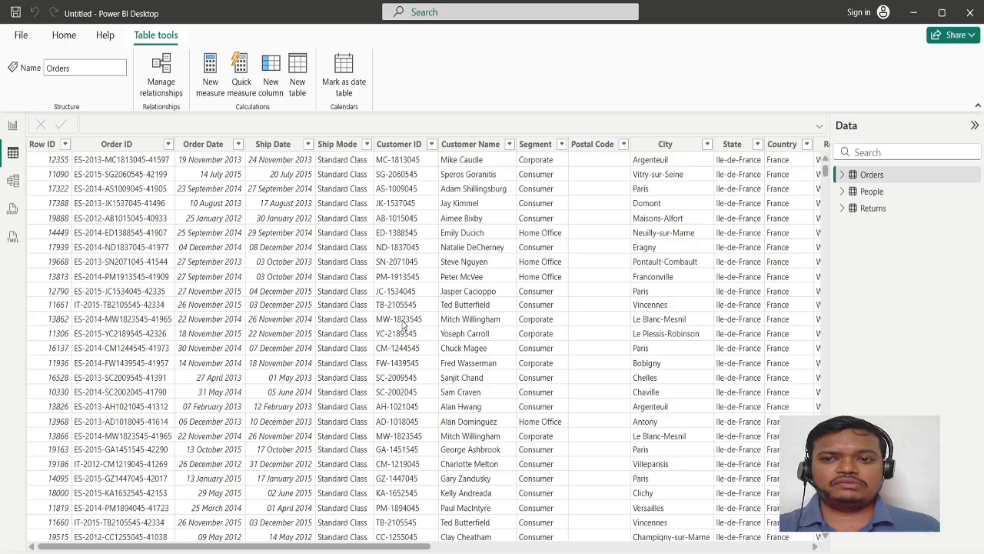
{"action": "left_click", "coordinate": [871, 191]}
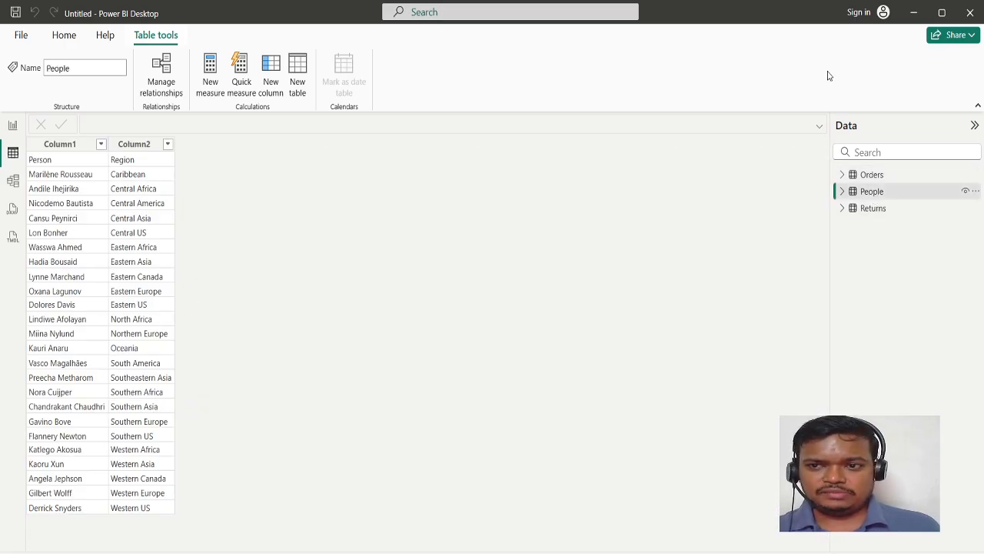
{"action": "left_click", "coordinate": [874, 216]}
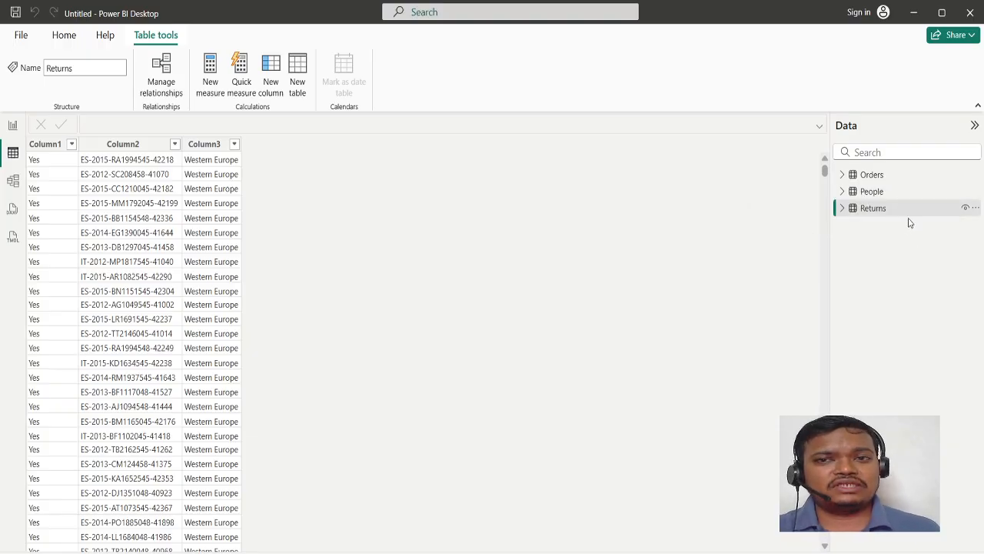
Step: Try hiding the Returns table from Report view, check the report's table list, and unhide the table again
{"action": "left_click", "coordinate": [965, 209]}
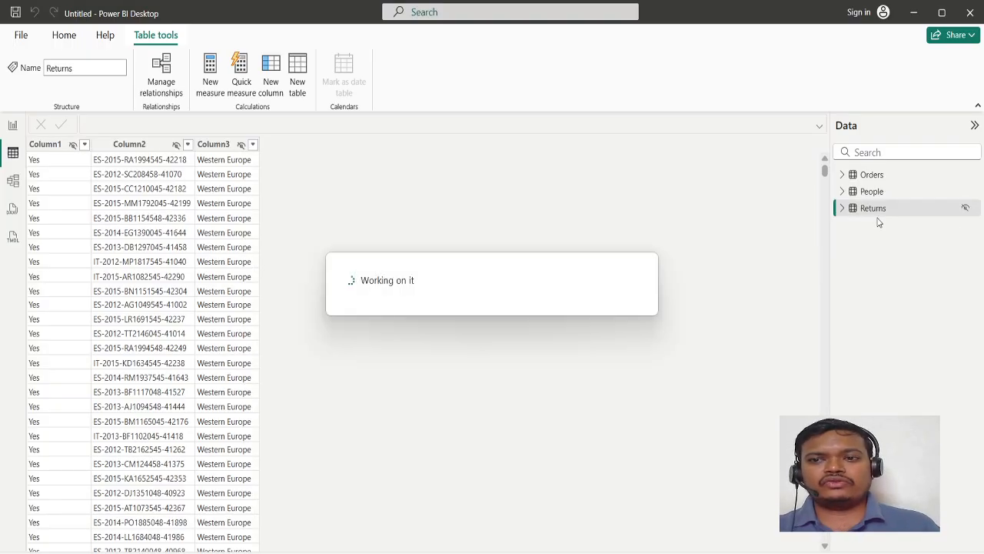
{"action": "left_click", "coordinate": [13, 127]}
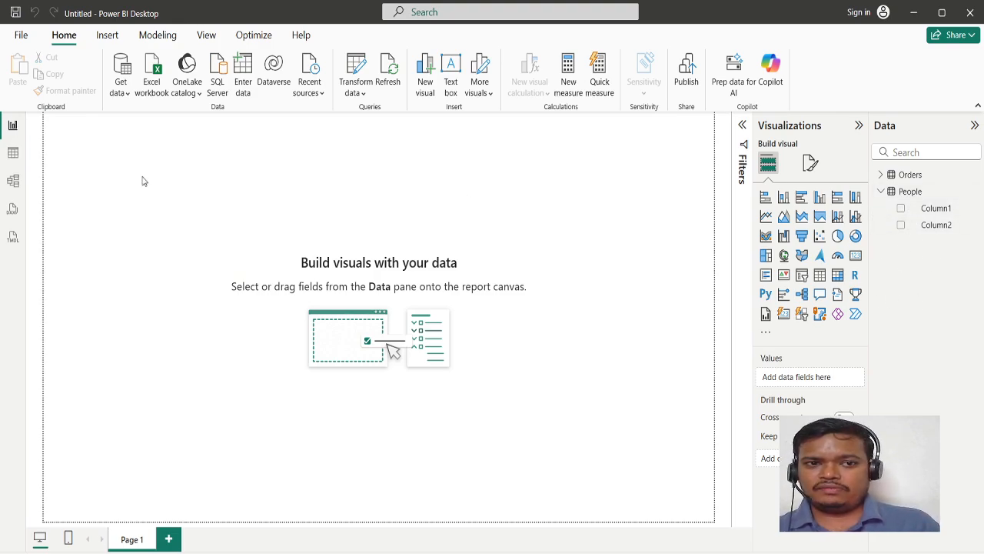
{"action": "left_click", "coordinate": [13, 153]}
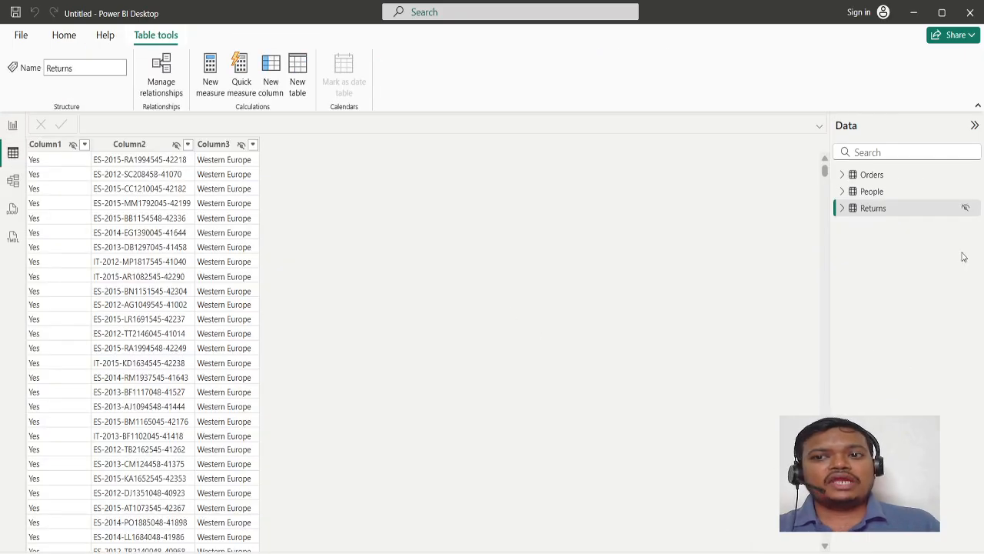
{"action": "left_click", "coordinate": [966, 211]}
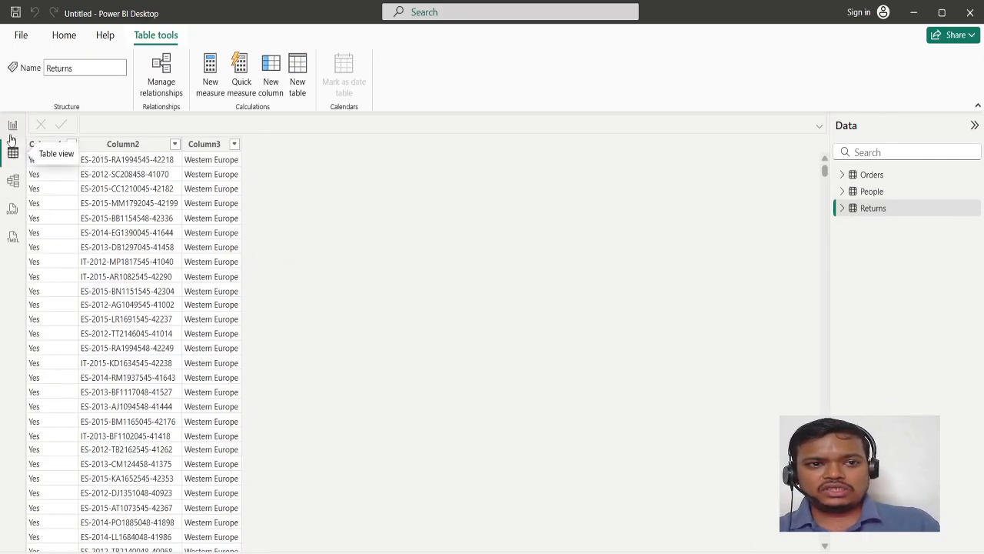
{"action": "left_click", "coordinate": [14, 127]}
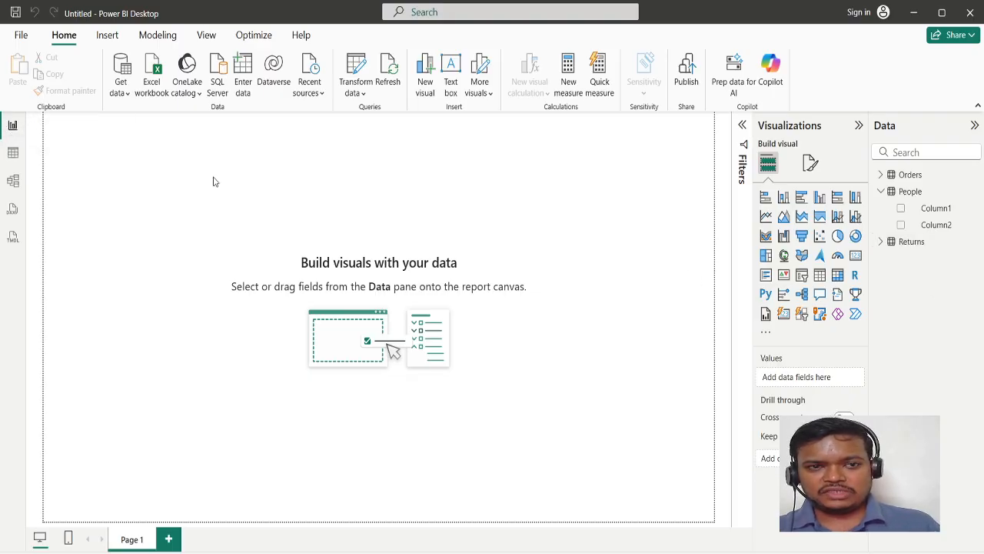
Step: Delete the Returns table from the model
{"action": "left_click", "coordinate": [975, 242]}
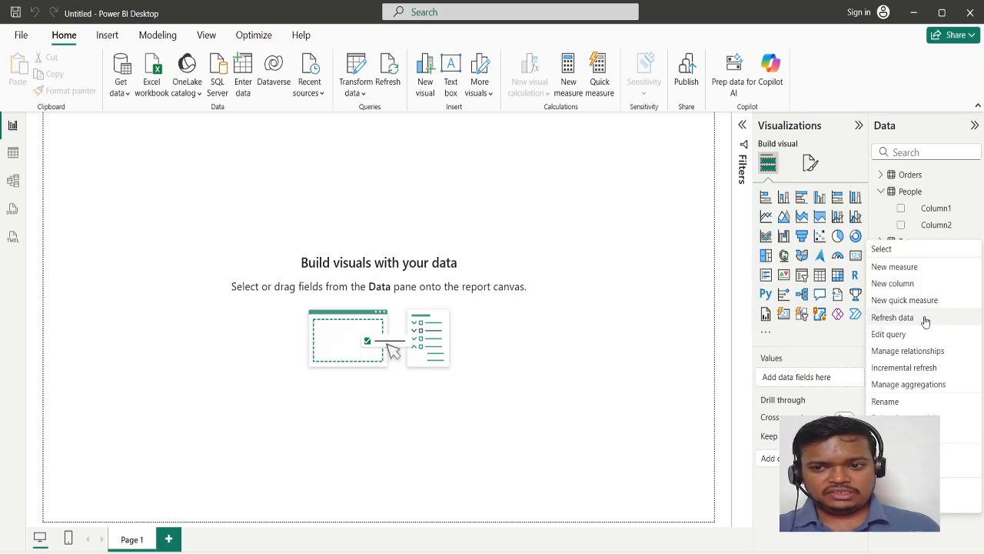
{"action": "left_click", "coordinate": [896, 527]}
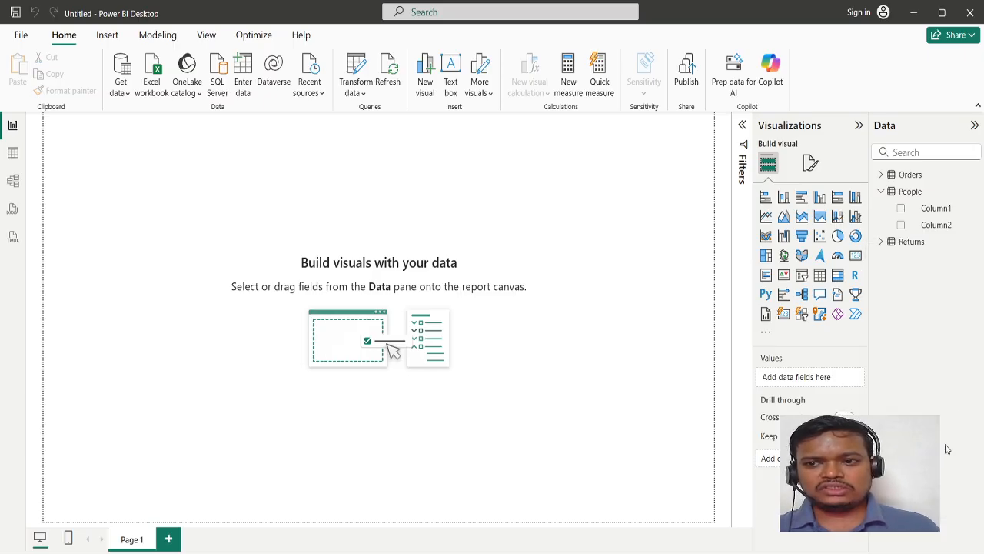
{"action": "left_click", "coordinate": [974, 245]}
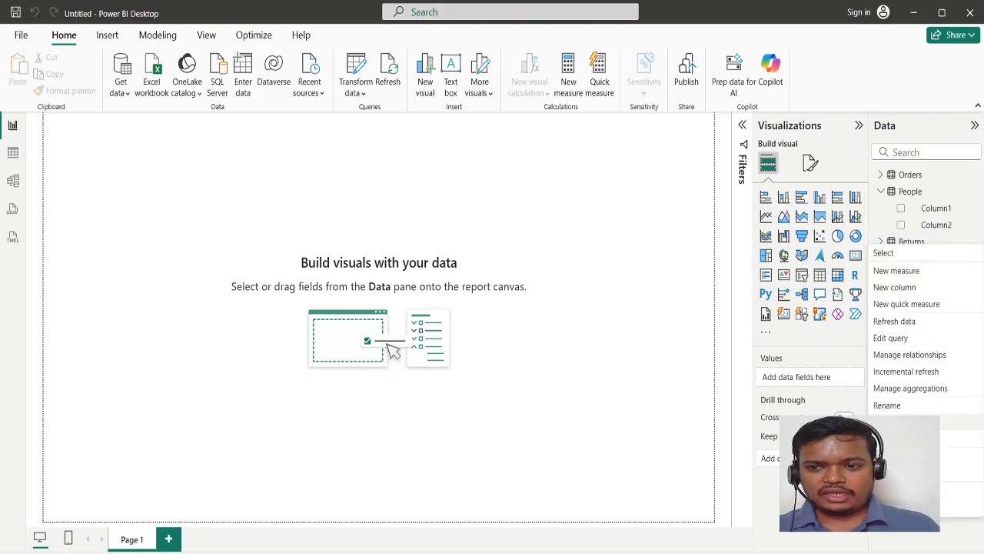
{"action": "left_click", "coordinate": [904, 422]}
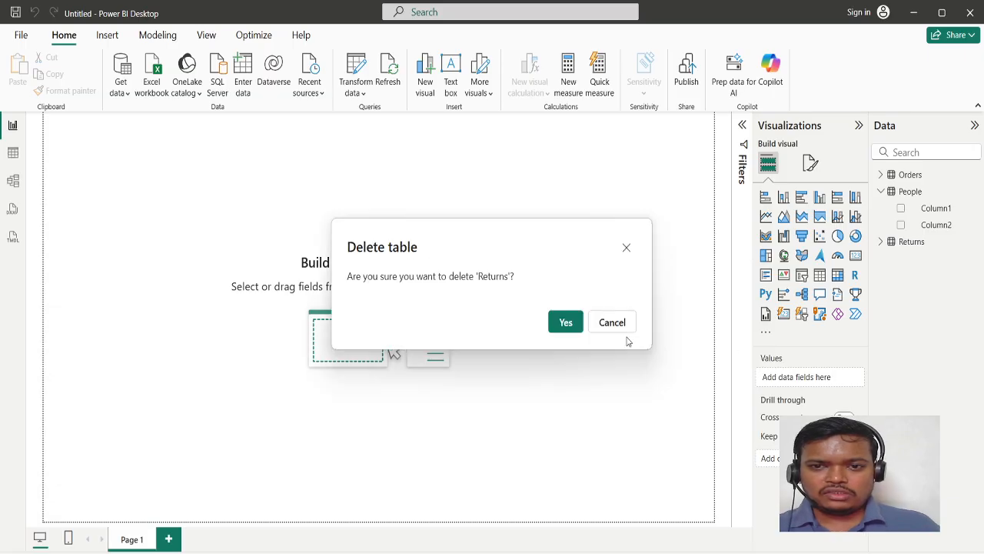
{"action": "left_click", "coordinate": [566, 323]}
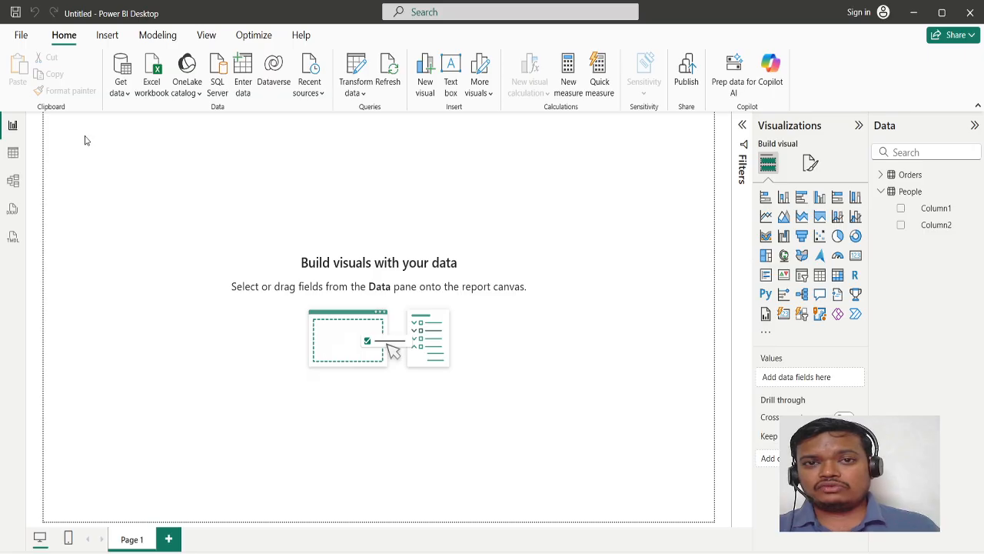
Step: Load the Returns table again from the Excel workbook global_superstore_2016.xlsx and check its fields
{"action": "left_click", "coordinate": [126, 93]}
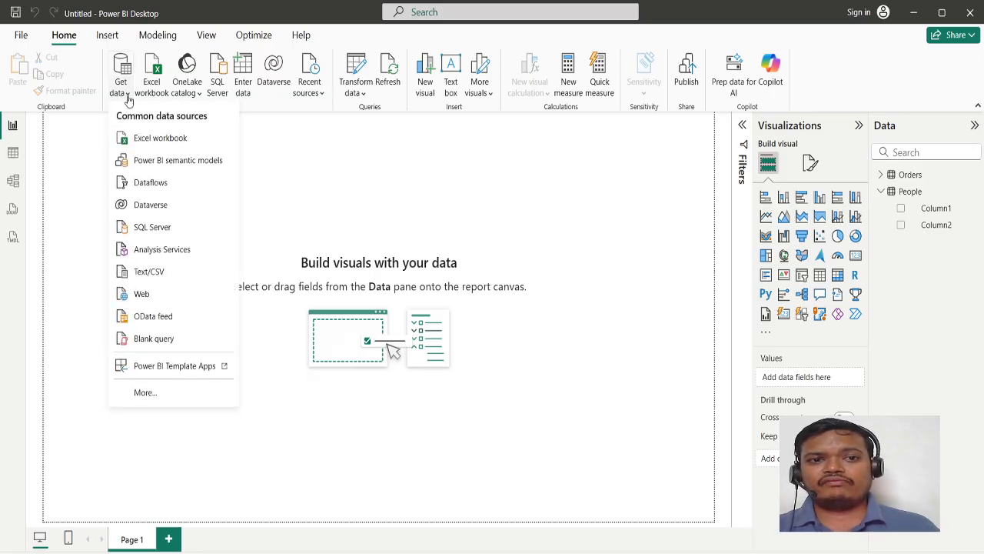
{"action": "left_click", "coordinate": [77, 44]}
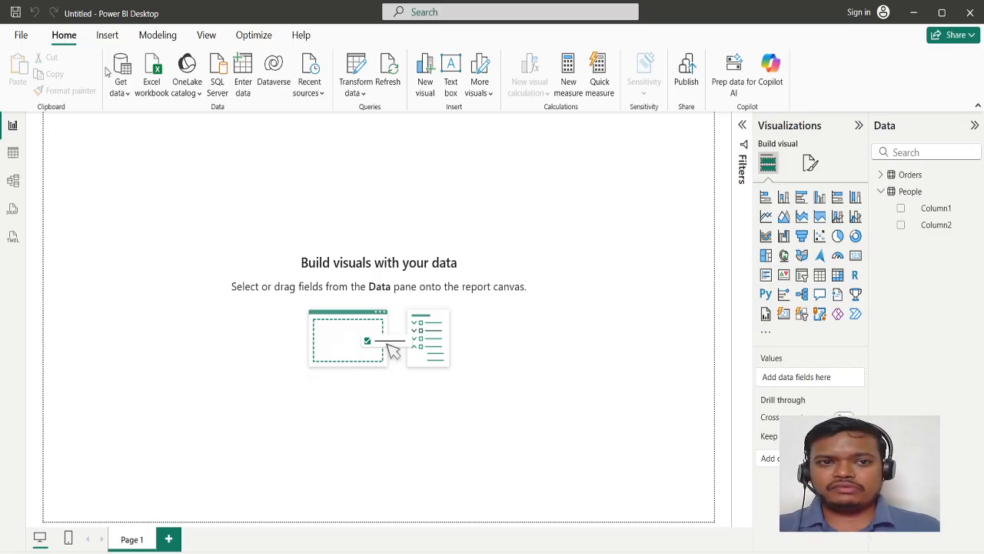
{"action": "left_click", "coordinate": [123, 96]}
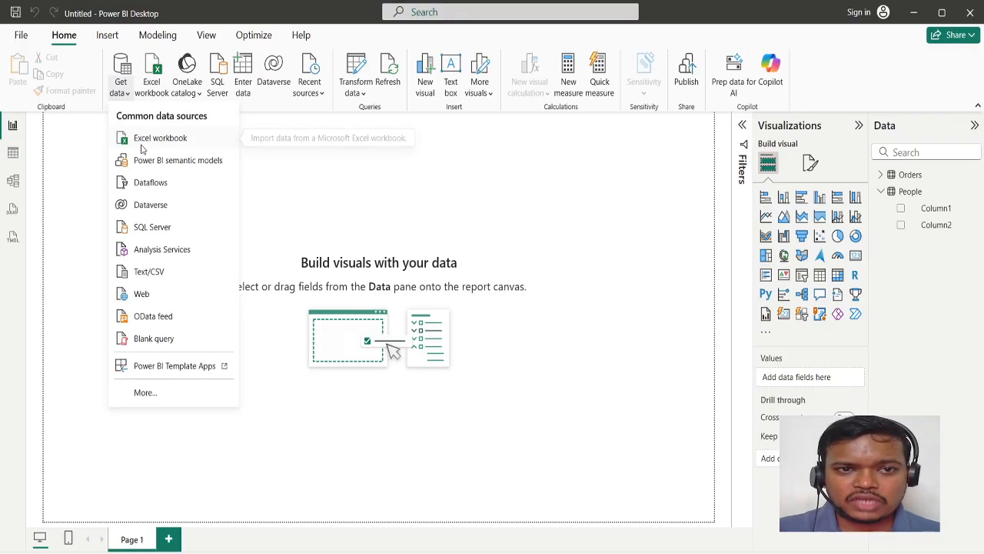
{"action": "left_click", "coordinate": [155, 70]}
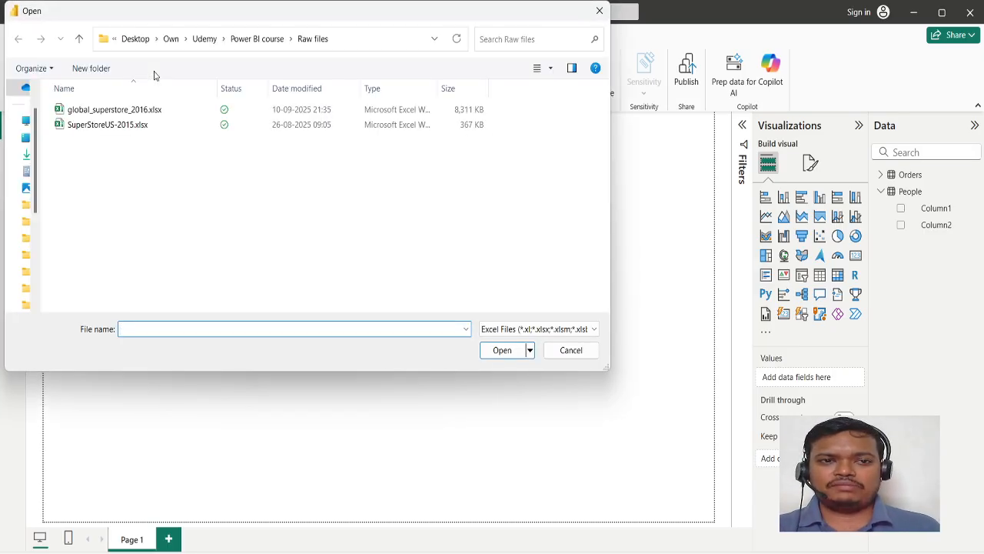
{"action": "double_click", "coordinate": [133, 108]}
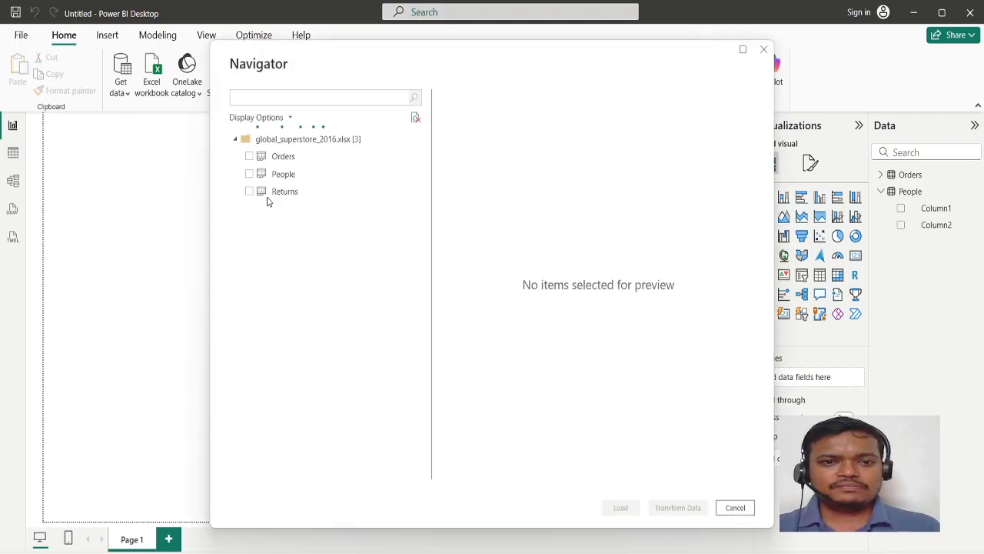
{"action": "left_click", "coordinate": [249, 192]}
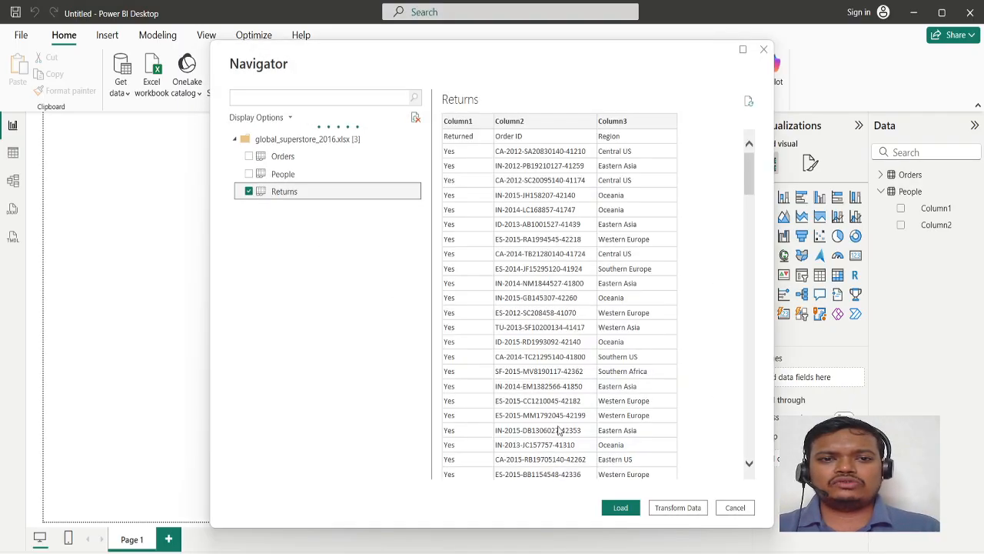
{"action": "left_click", "coordinate": [621, 507]}
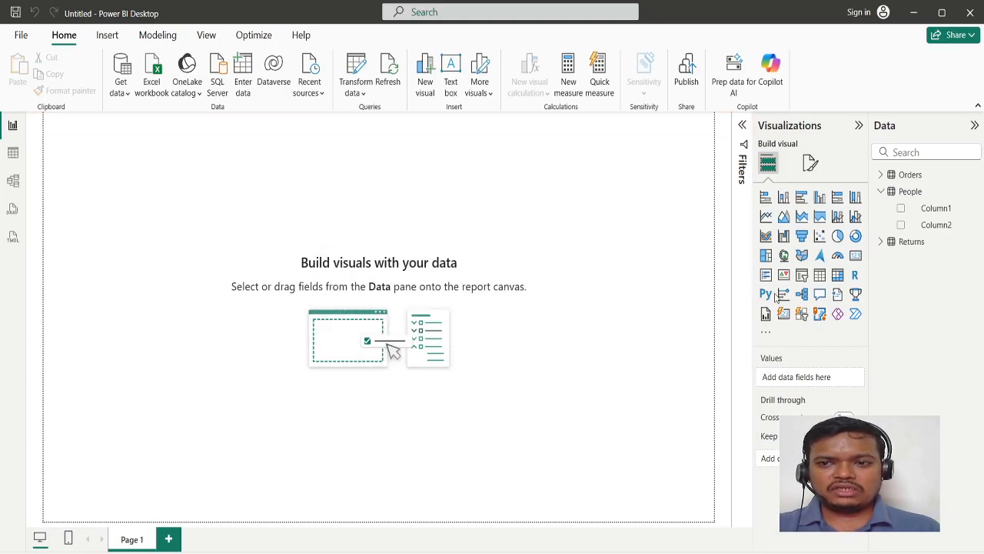
{"action": "left_click", "coordinate": [882, 241]}
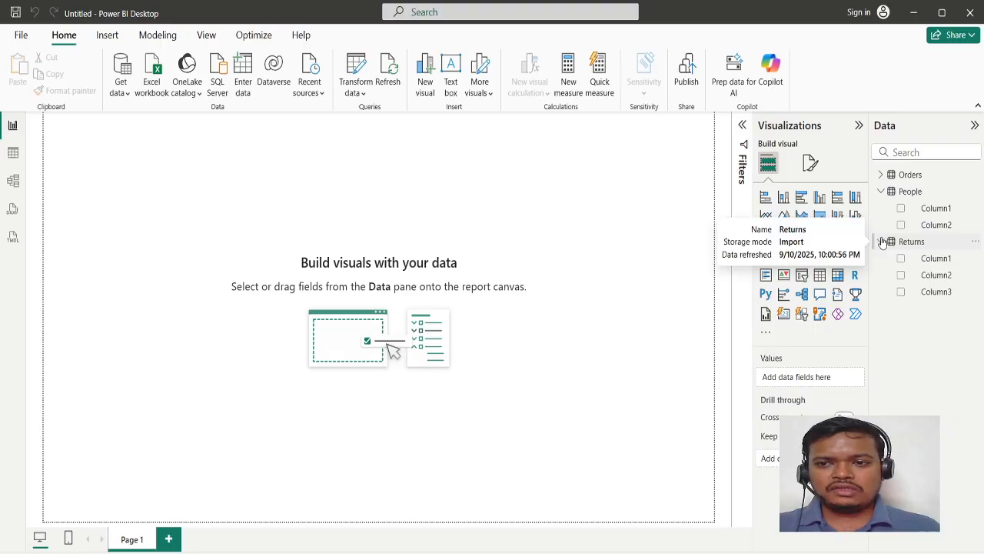
{"action": "left_click", "coordinate": [882, 241]}
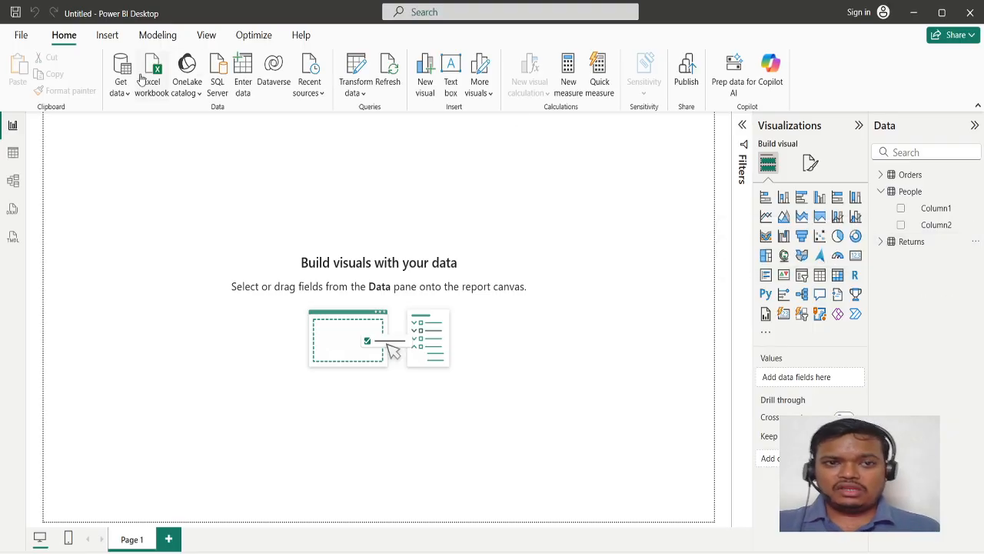
Step: Open Global-Superstore.csv from the Raw files folder as a Text/CSV data source
{"action": "left_click", "coordinate": [126, 92]}
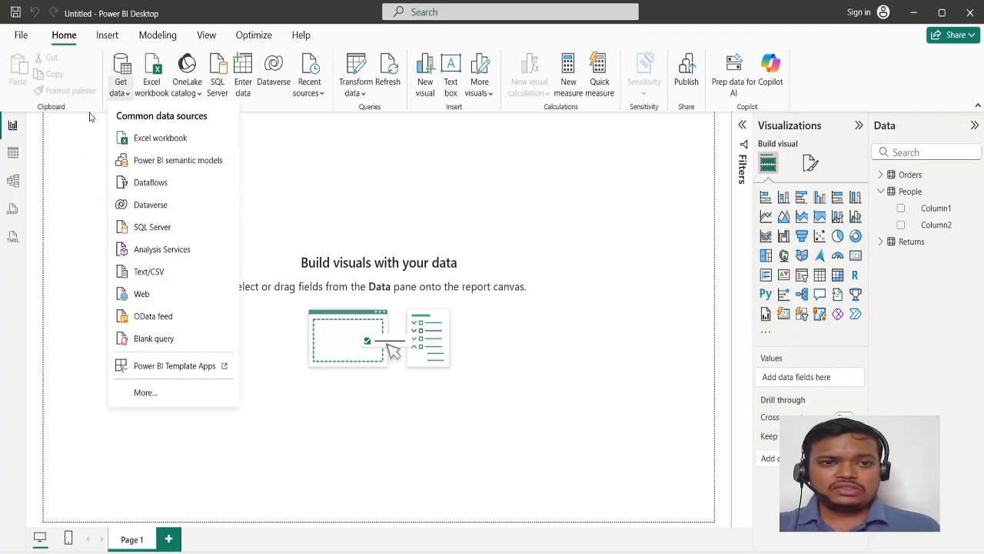
{"action": "left_click", "coordinate": [126, 92]}
{"action": "left_click", "coordinate": [127, 92]}
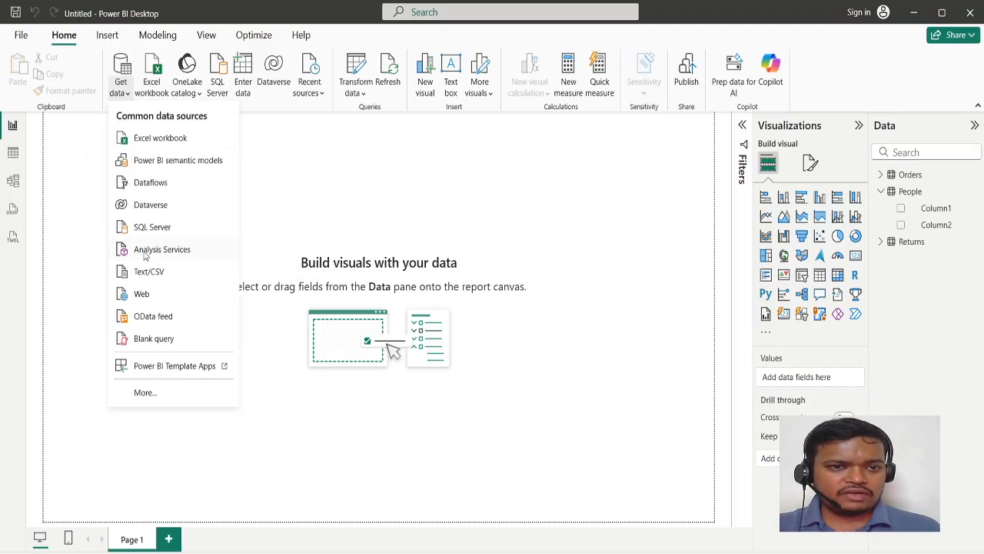
{"action": "left_click", "coordinate": [146, 275]}
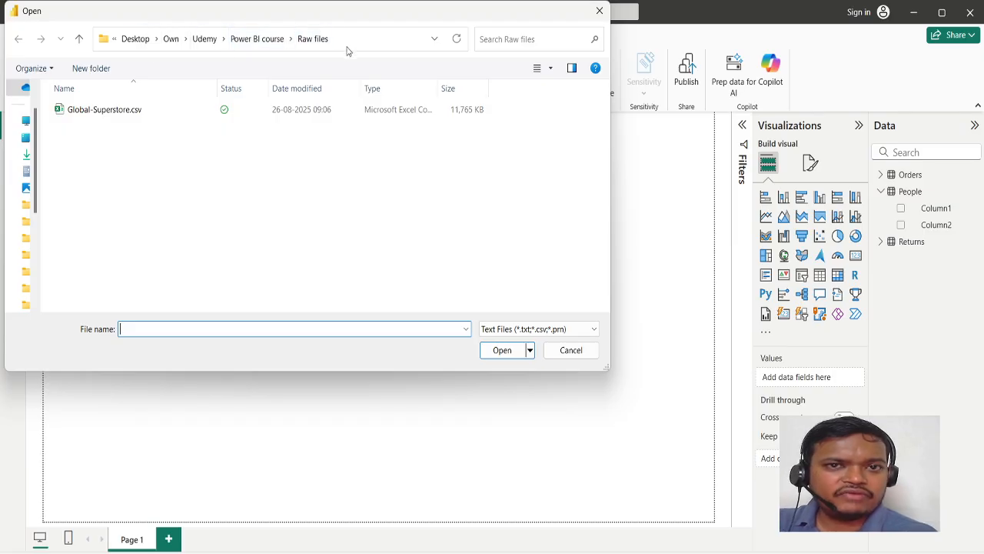
{"action": "double_click", "coordinate": [139, 116]}
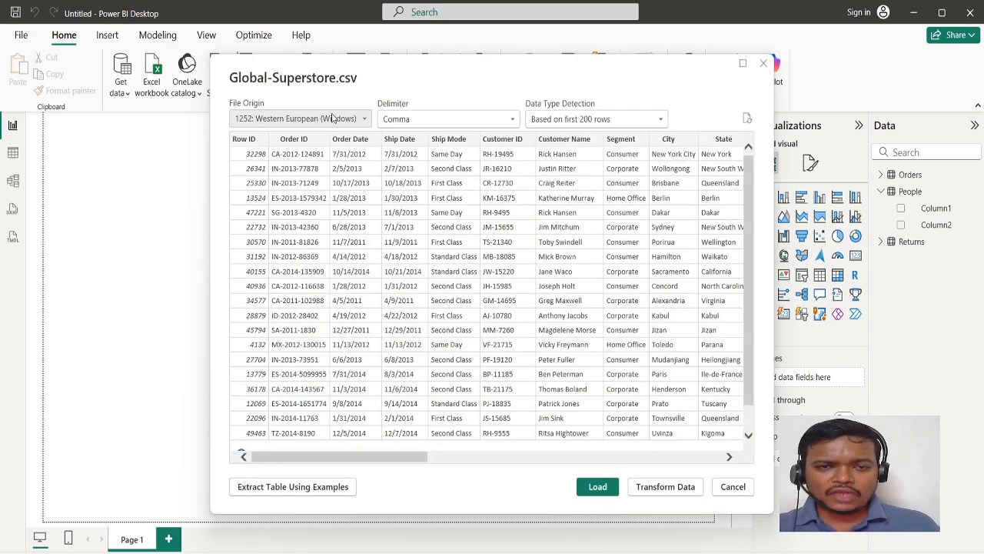
Step: Review the delimiter choices, the previewed columns and the data type detection options for the CSV import
{"action": "left_click", "coordinate": [416, 121]}
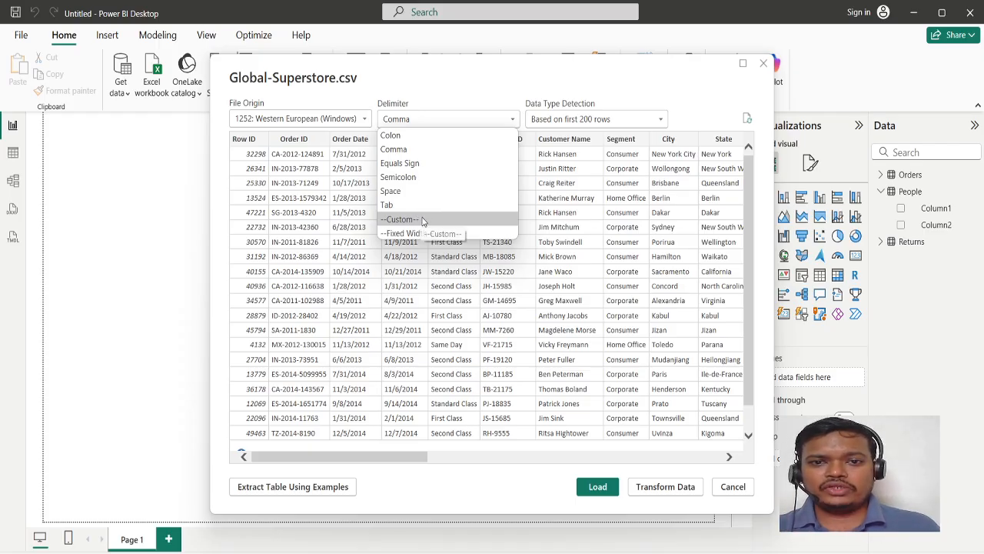
{"action": "left_click", "coordinate": [492, 95]}
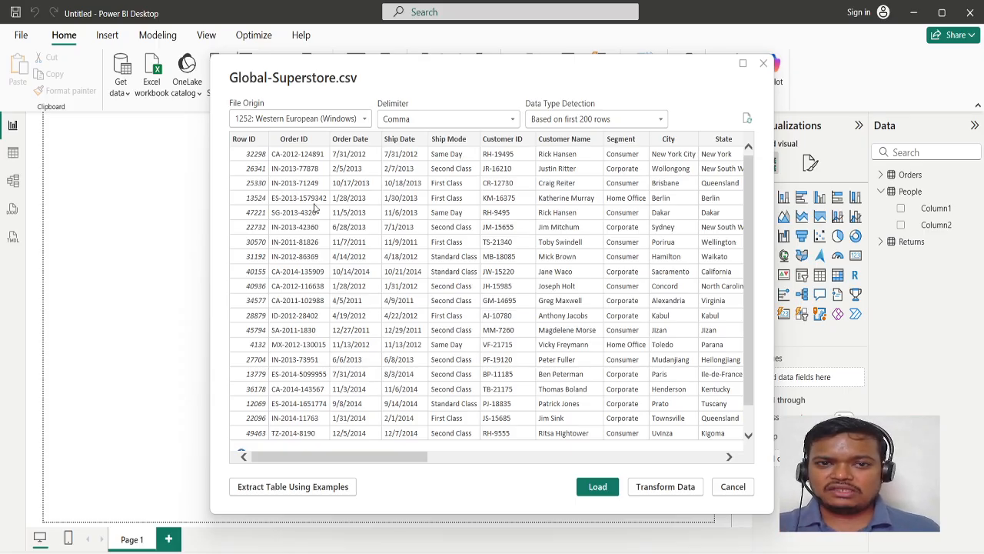
{"action": "scroll", "coordinate": [361, 212], "scroll_direction": "right", "scroll_amount": 10}
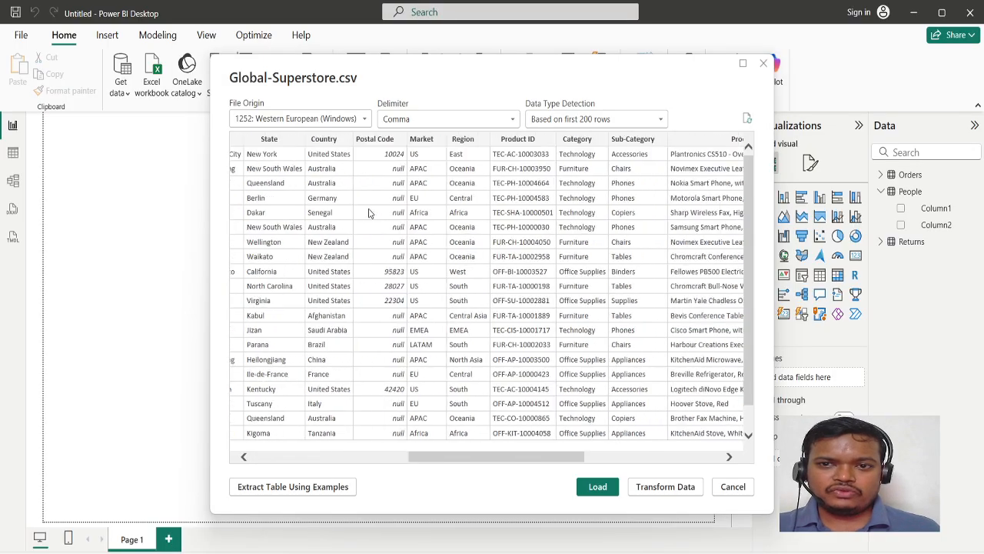
{"action": "scroll", "coordinate": [369, 212], "scroll_direction": "right", "scroll_amount": 3}
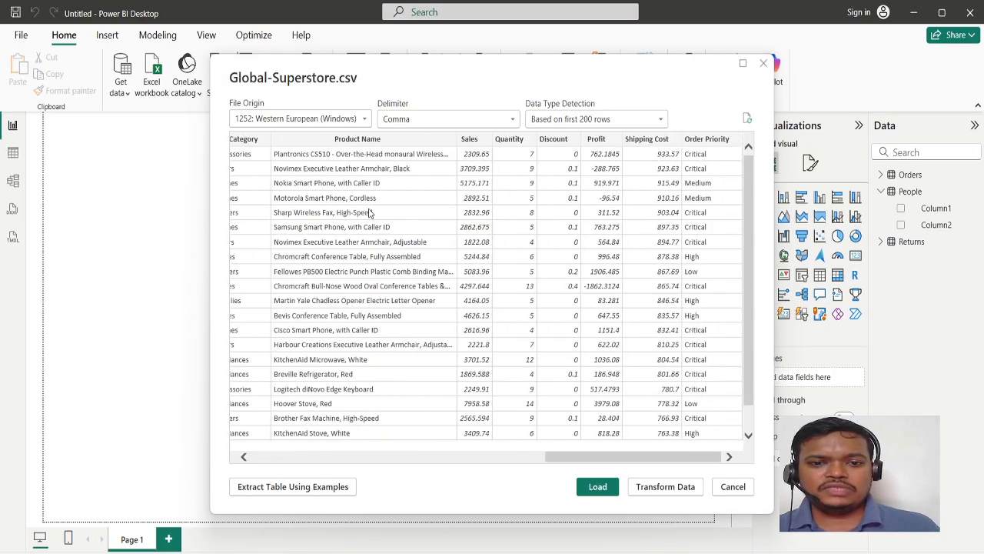
{"action": "scroll", "coordinate": [483, 179], "scroll_direction": "left", "scroll_amount": 13}
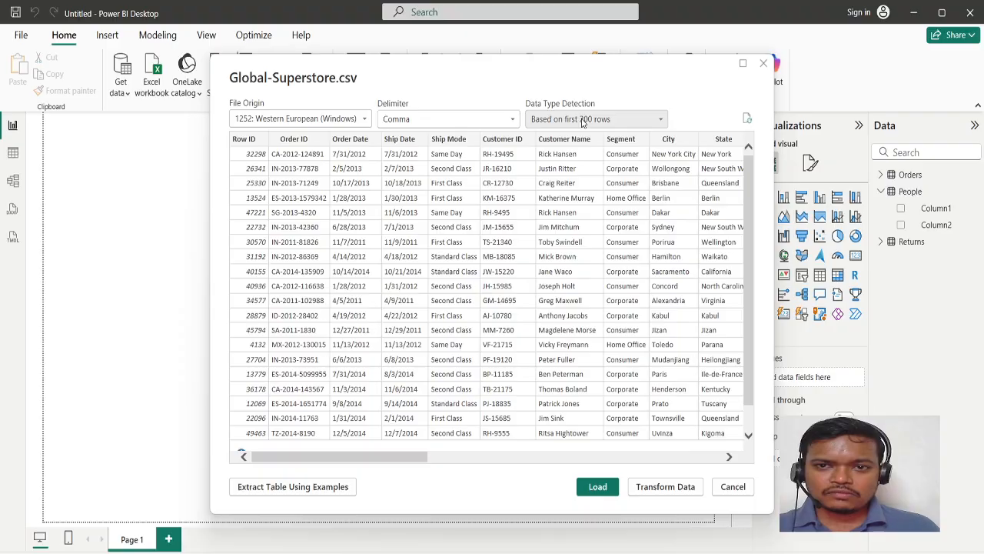
{"action": "left_click", "coordinate": [583, 121]}
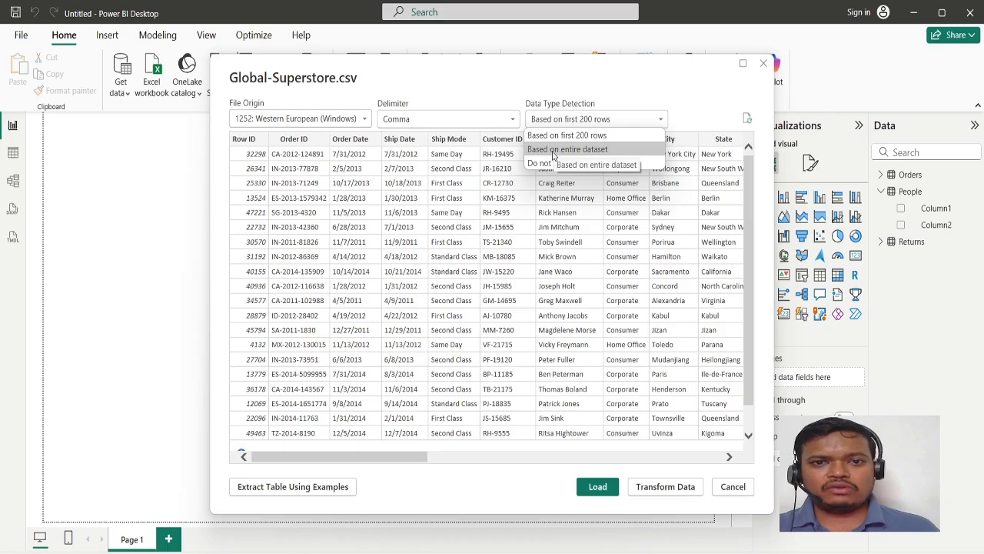
{"action": "left_click", "coordinate": [484, 100]}
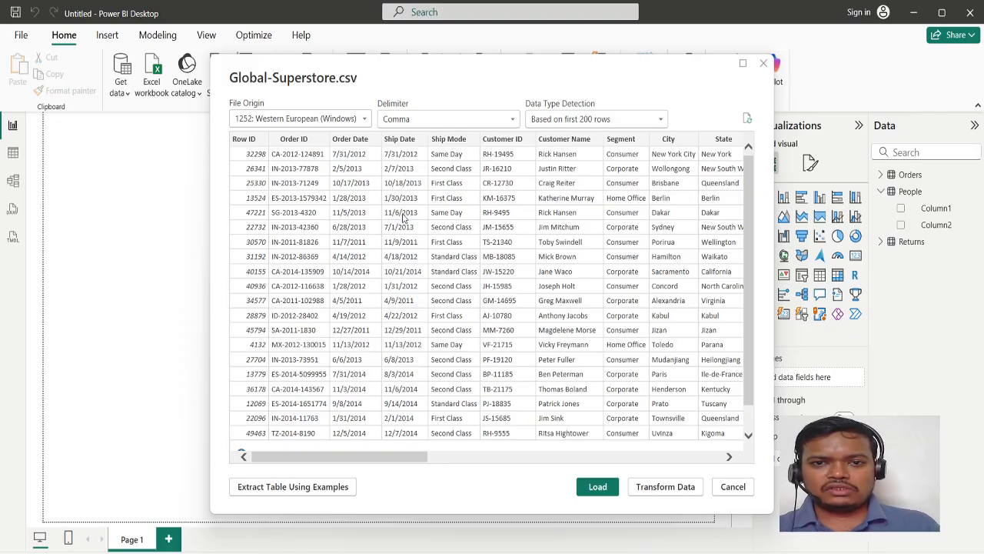
Step: Load the CSV with comma delimiter and type detection based on the first 200 rows, and check the Global-Superstore table's fields
{"action": "left_click", "coordinate": [597, 487]}
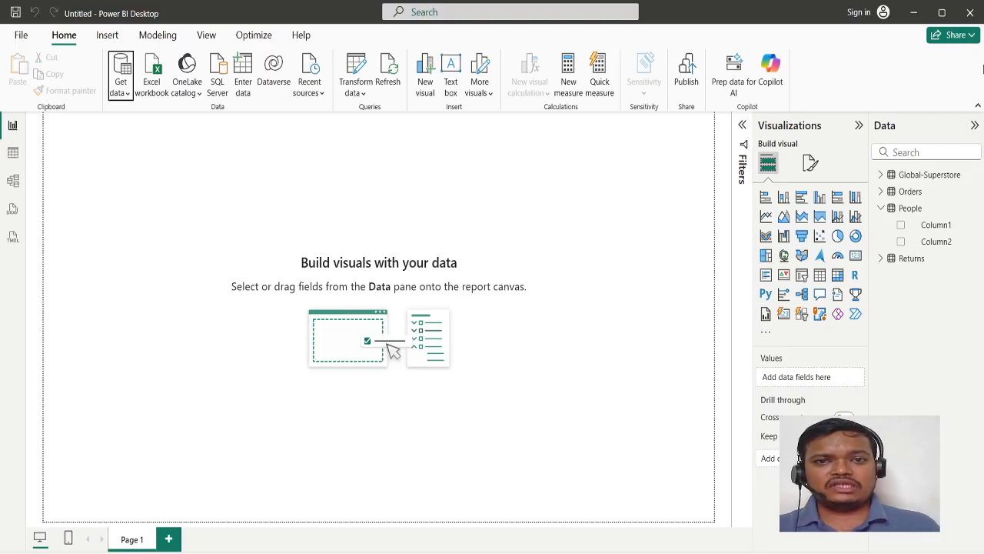
{"action": "left_click", "coordinate": [881, 174]}
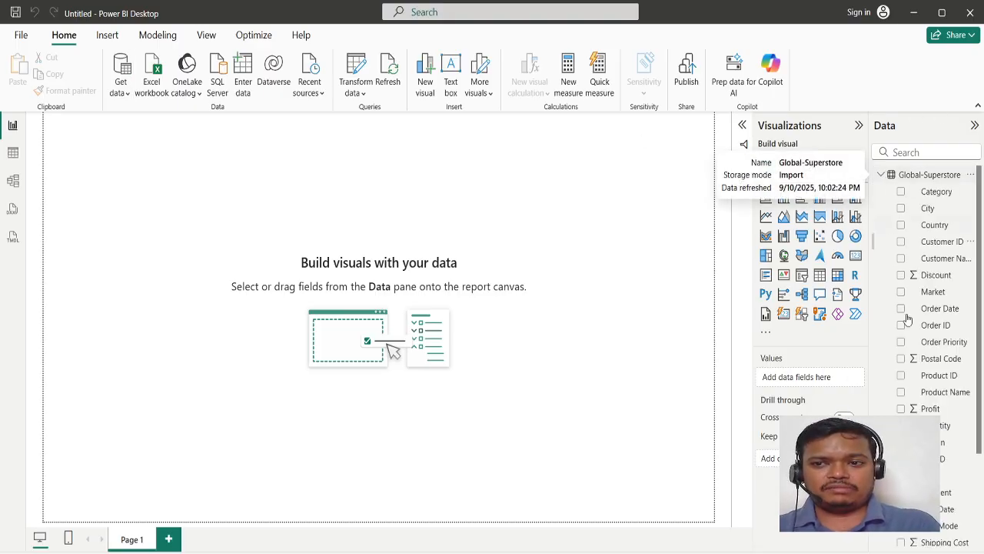
{"action": "scroll", "coordinate": [911, 338], "scroll_direction": "down", "scroll_amount": 1}
{"action": "scroll", "coordinate": [916, 355], "scroll_direction": "up", "scroll_amount": 1}
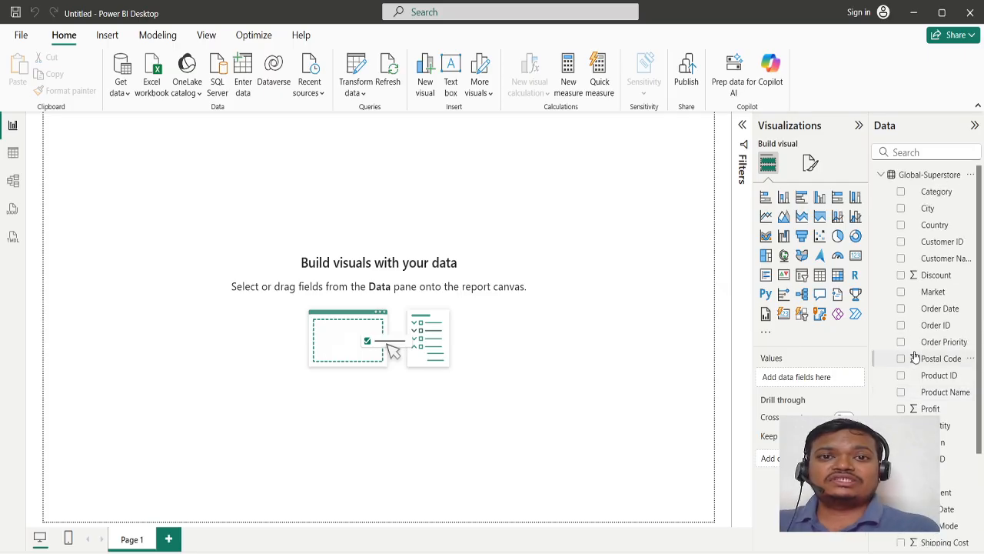
{"action": "left_click", "coordinate": [882, 175]}
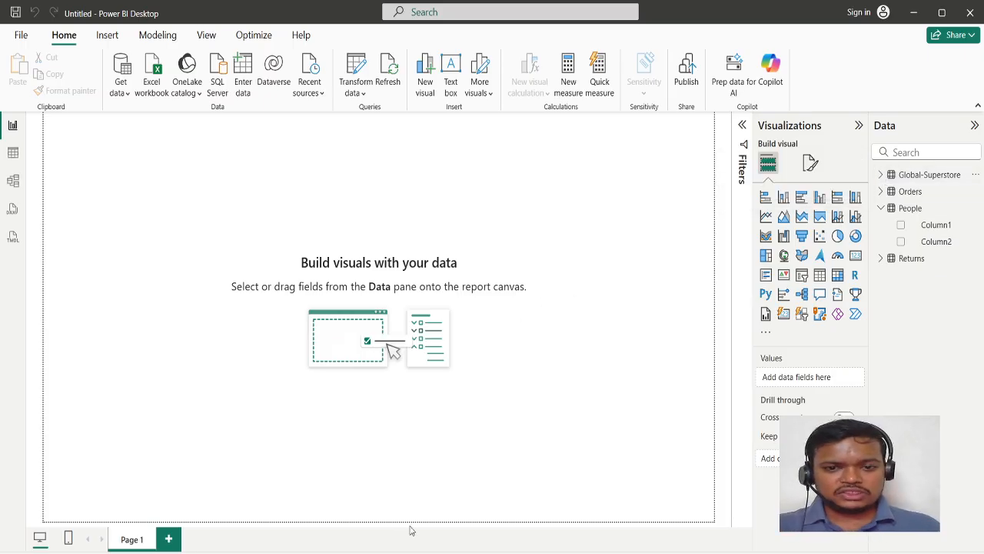
{"action": "key", "text": "alt+Tab"}
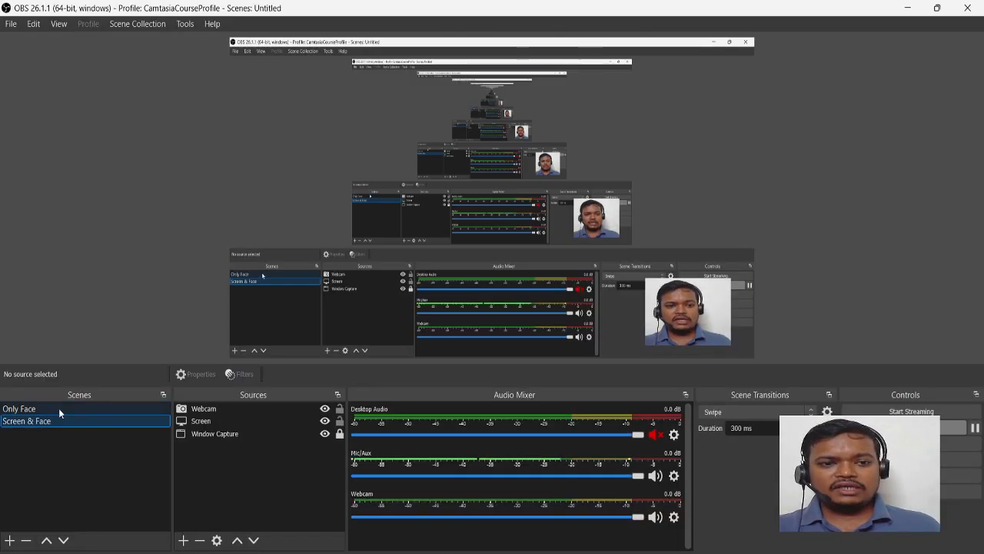
{"action": "left_click", "coordinate": [58, 408]}
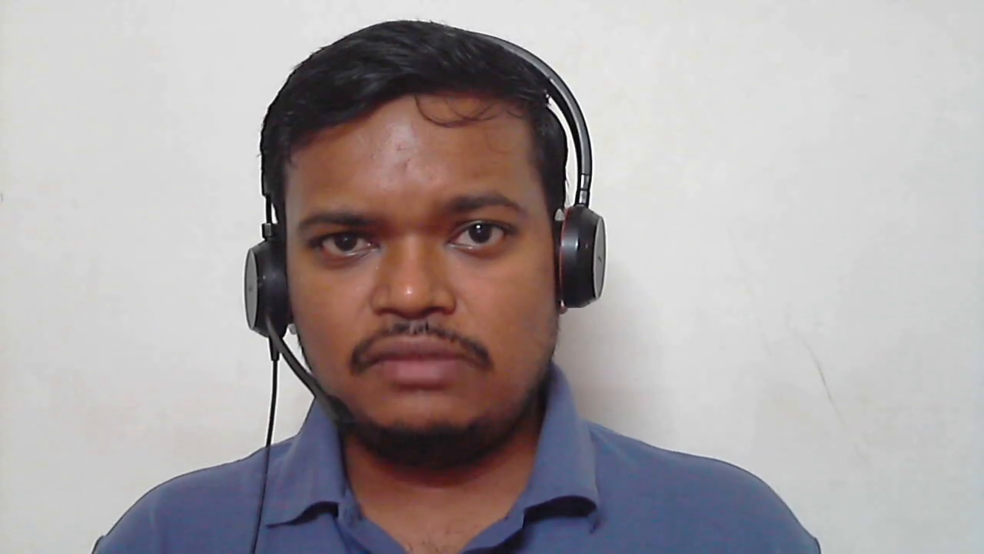